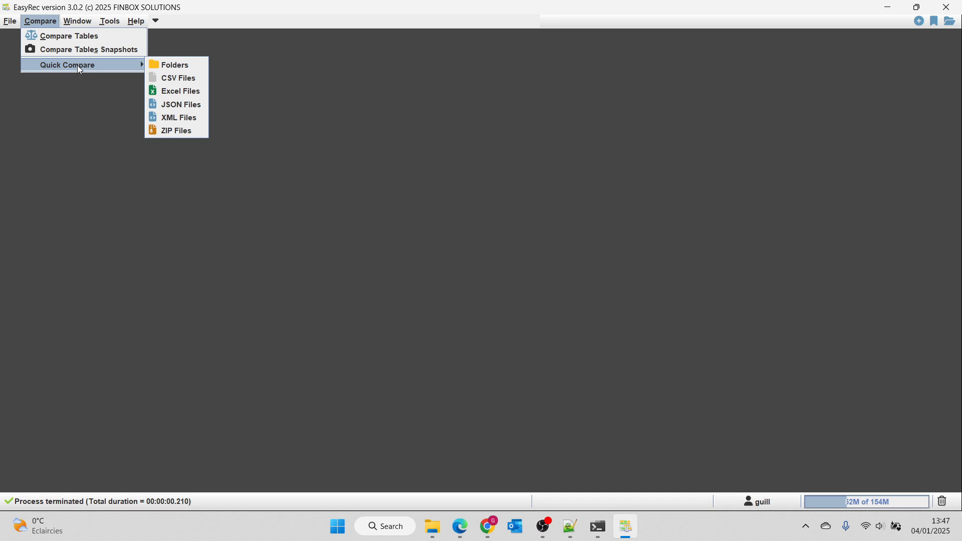
Step: Start a quick CSV comparison with data1.csv as the first file and data2.csv as the second, both from the csv samples folder
click(198, 79)
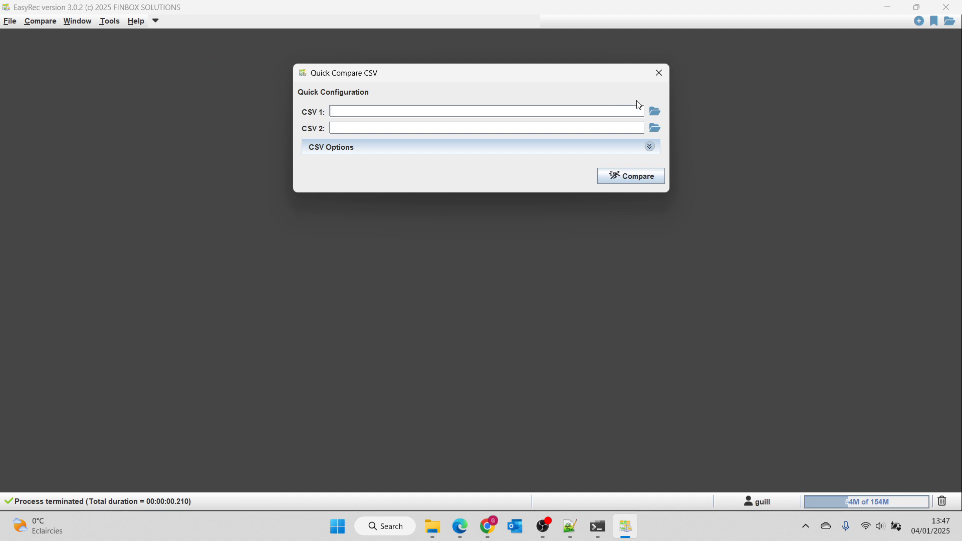
click(655, 111)
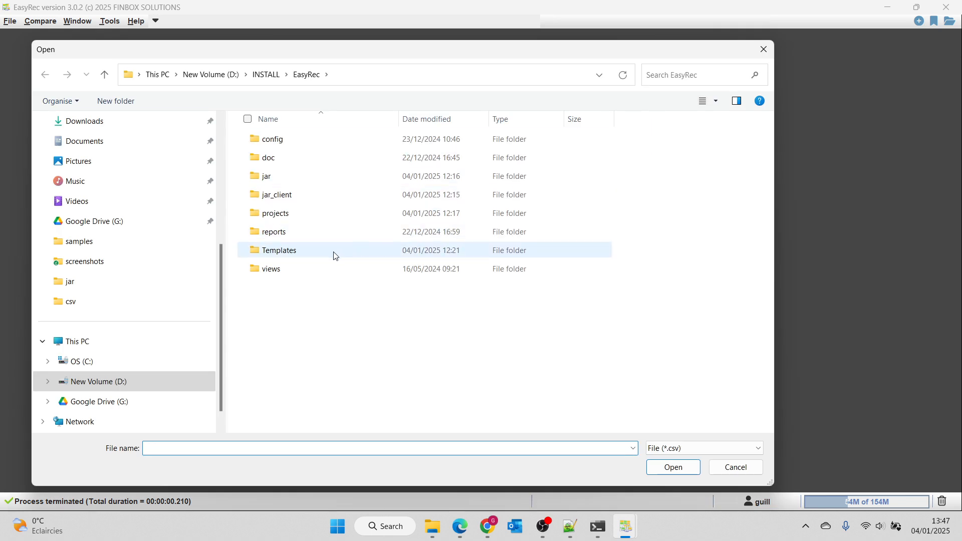
click(121, 301)
click(286, 178)
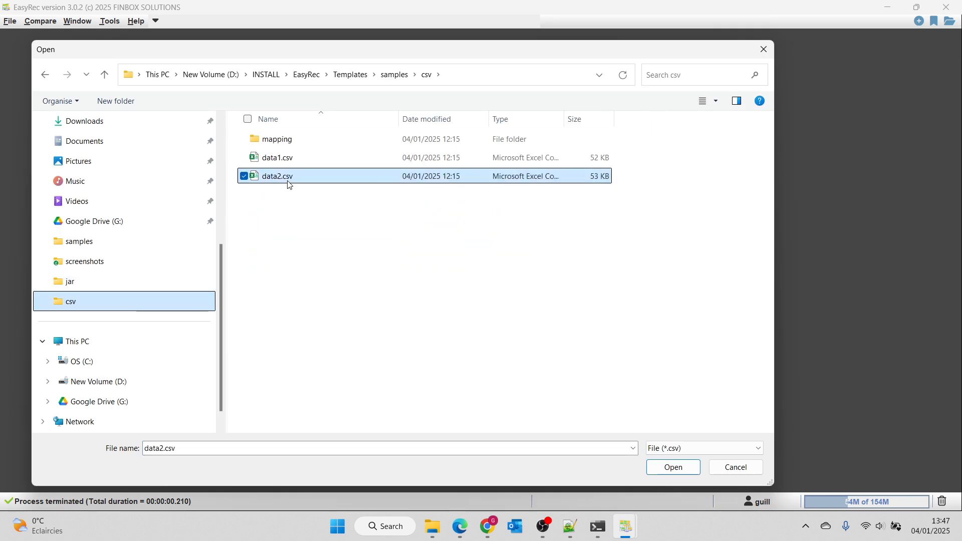
shift+click(292, 159)
click(674, 468)
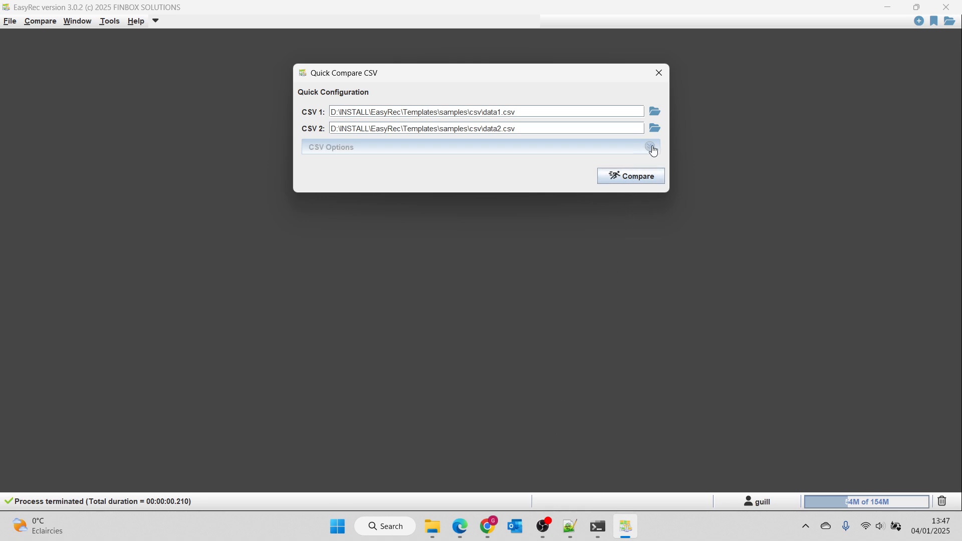
Step: Enable auto-detection of column types in the CSV options and run the comparison
click(652, 150)
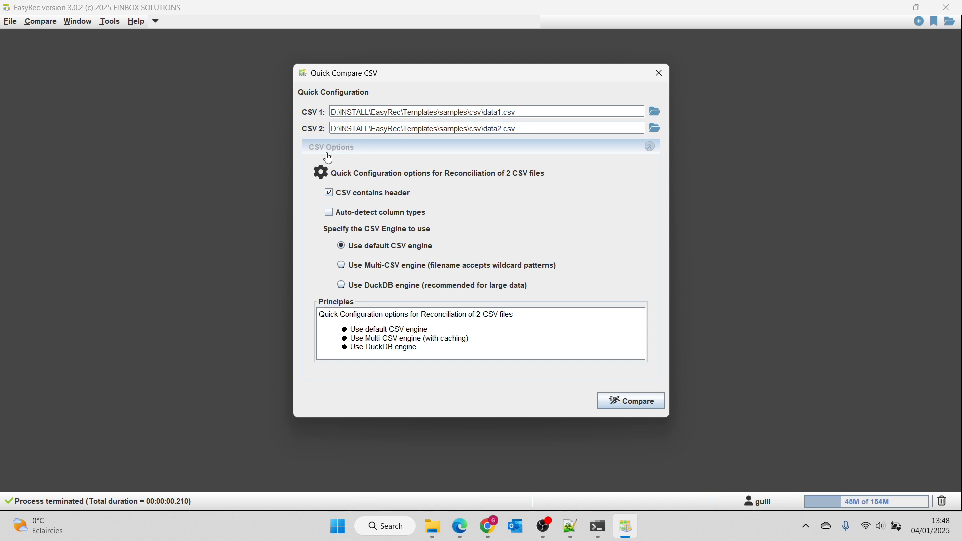
click(330, 213)
click(646, 405)
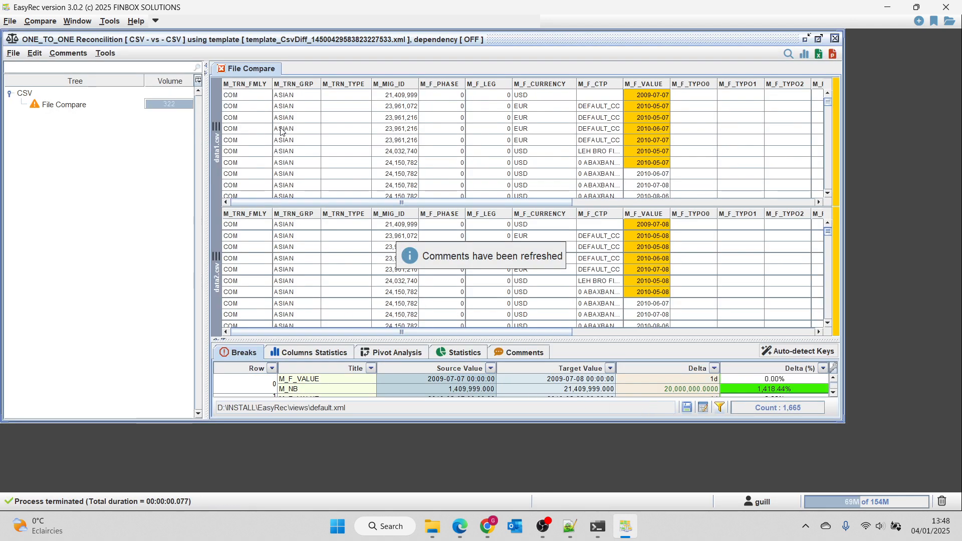
Step: Maximize the reconciliation window and examine the statistics charts of matches and breaks per column
drag(228, 129, 234, 166)
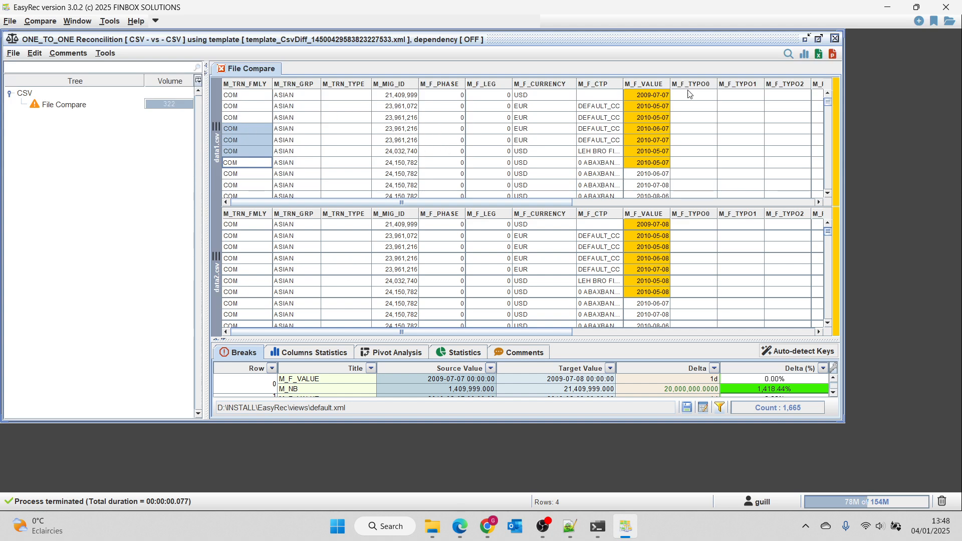
click(820, 38)
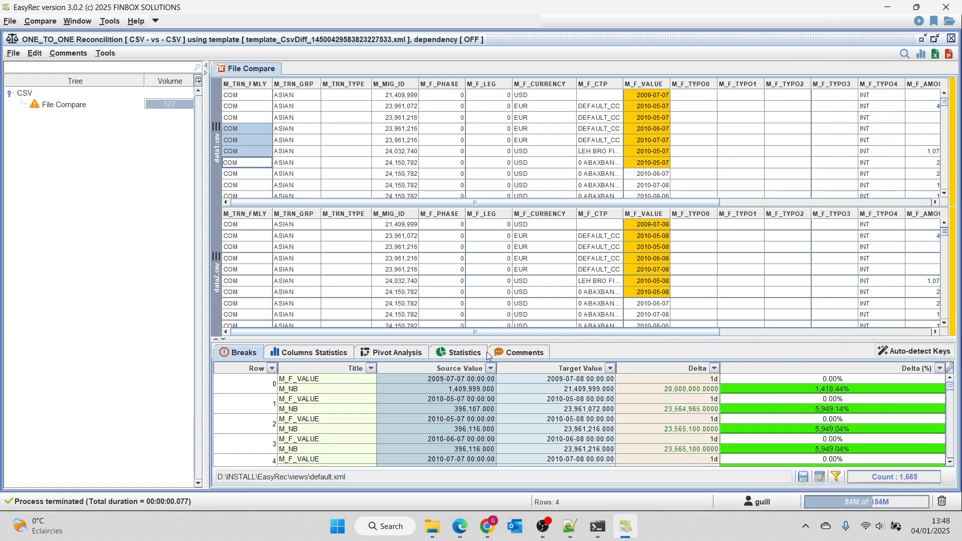
click(469, 356)
drag(498, 339, 498, 271)
scroll(263, 444, down, 3)
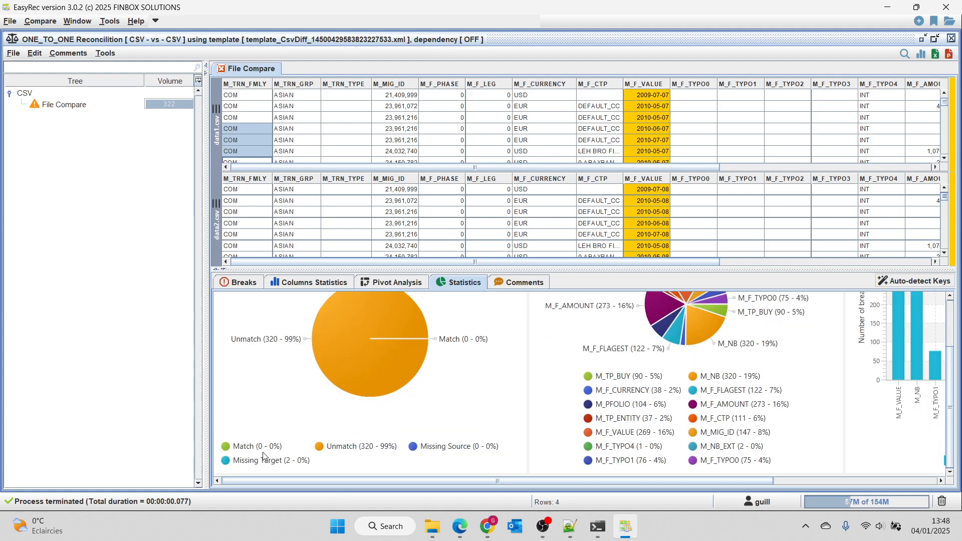
scroll(432, 376, up, 3)
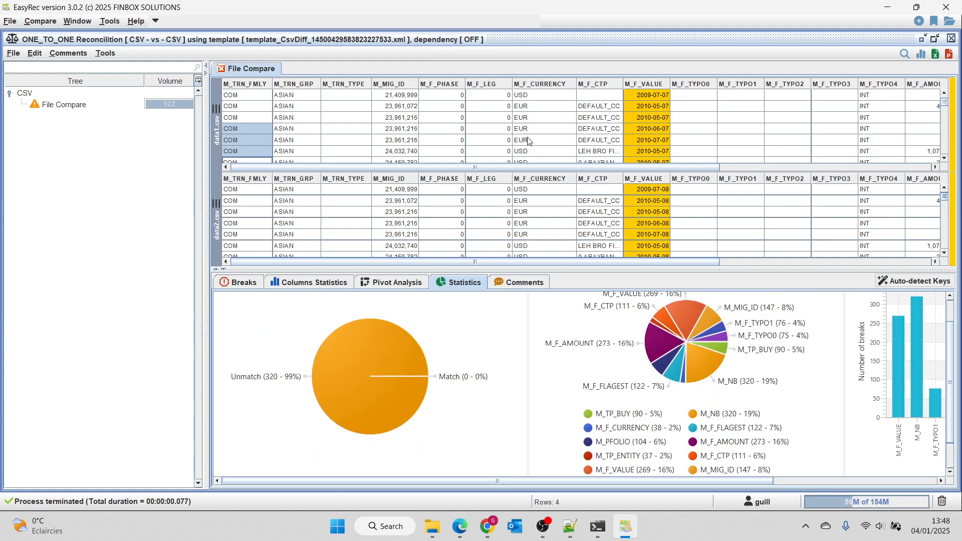
Step: Auto-detect the keys from evaluated column statistics, applying the suggestions of M_MIG_ID as key column and M_NB as ignored column
click(917, 282)
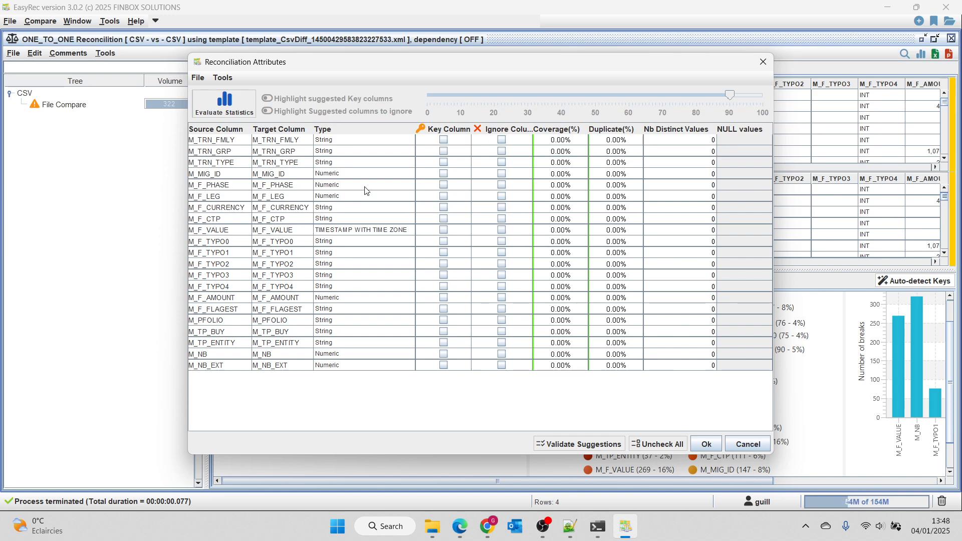
click(238, 106)
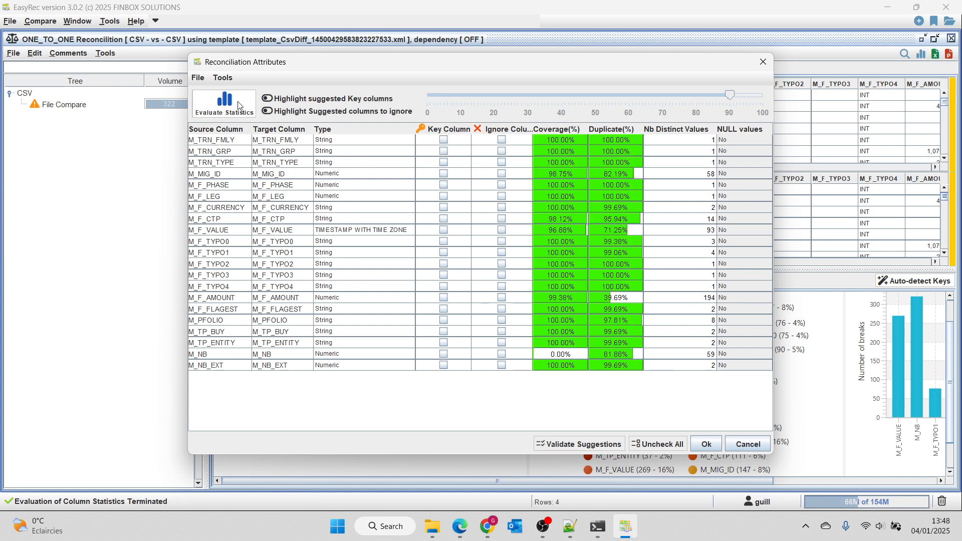
click(274, 99)
click(275, 111)
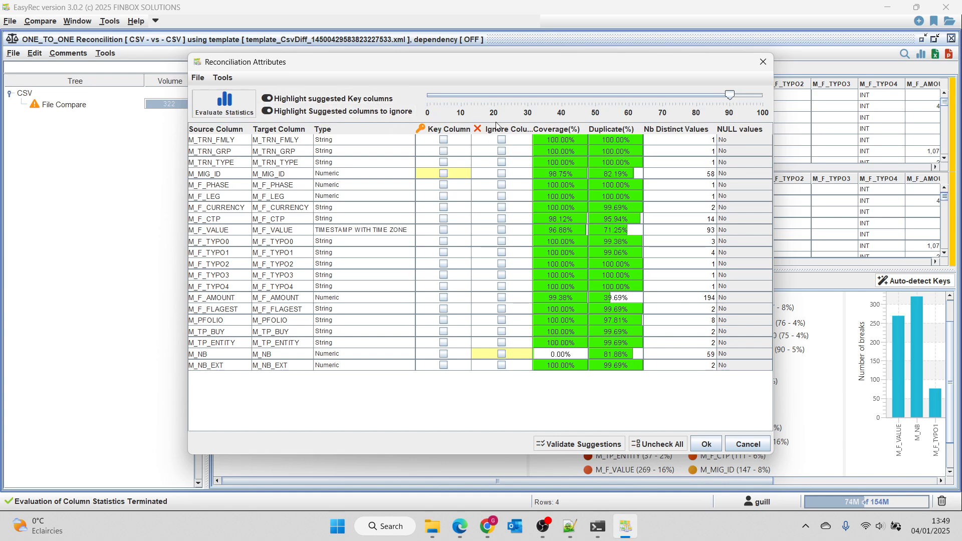
mouse_move(730, 95)
mouse_down()
mouse_move(618, 99)
mouse_move(735, 96)
mouse_move(729, 101)
mouse_up()
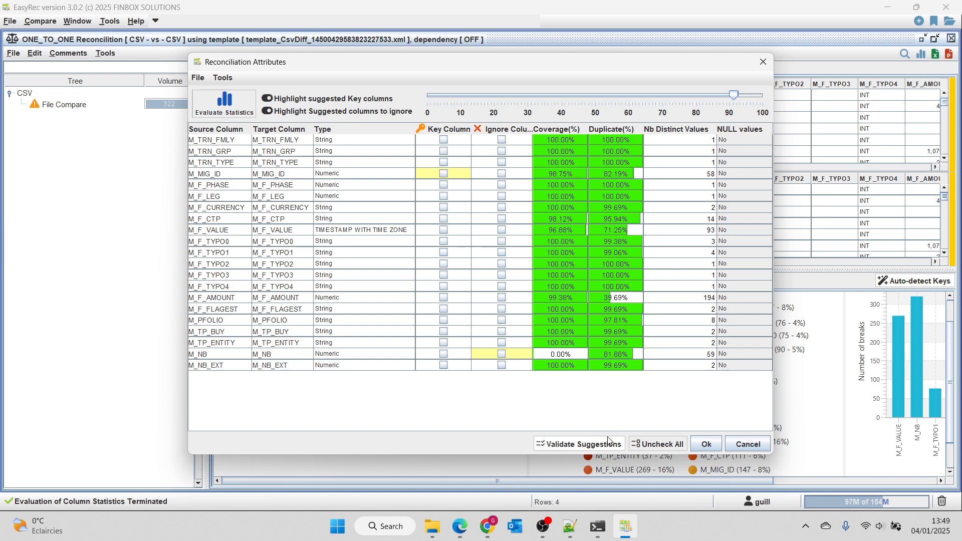
click(708, 445)
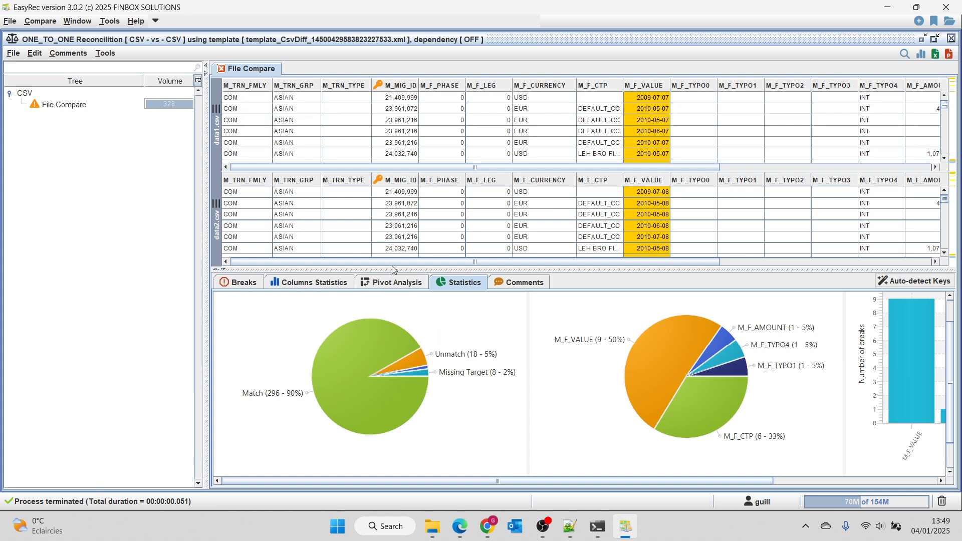
Step: Show the breaks list in place of the statistics and locate the row 14 M_F_VALUE break in the data tables
drag(474, 270, 473, 309)
click(244, 323)
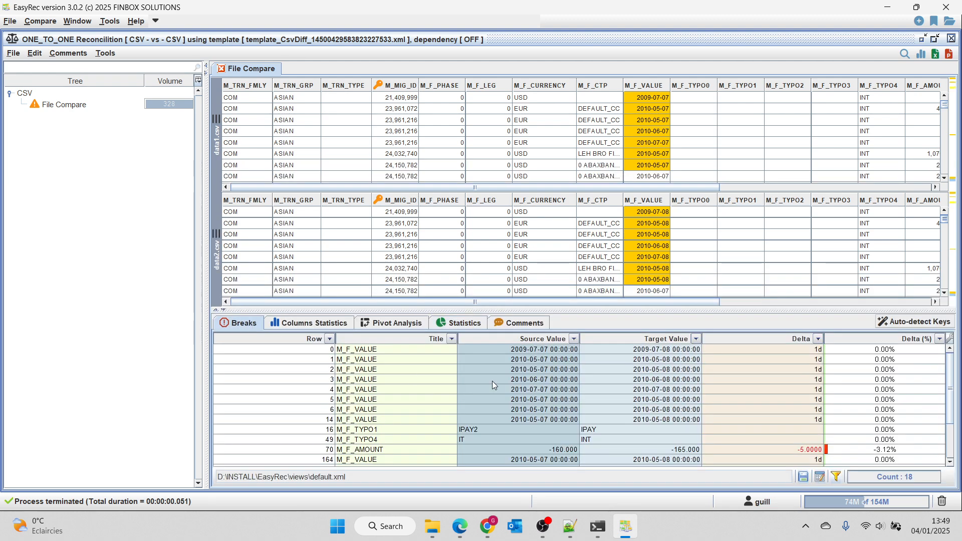
click(676, 420)
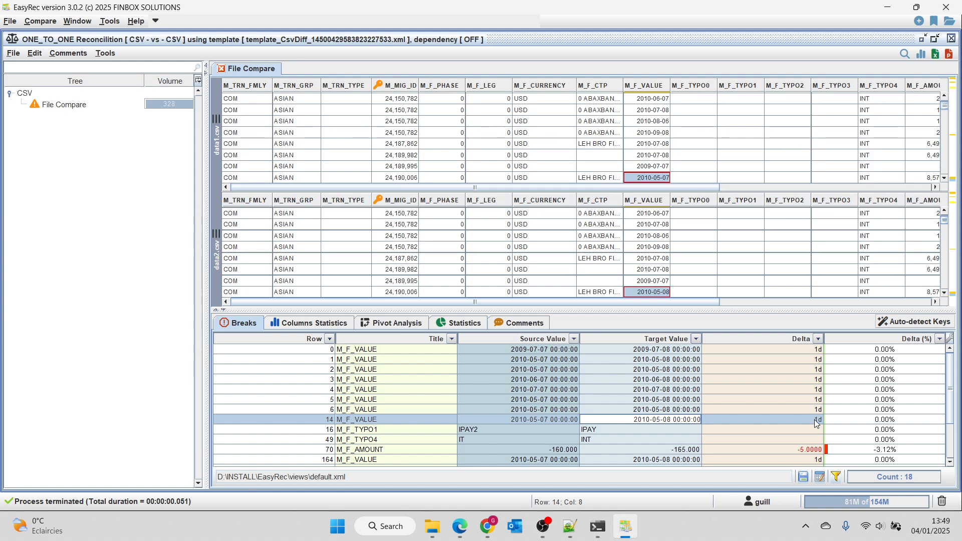
Step: Set a tolerance of 1d on the M_F_VALUE column
right_click(659, 201)
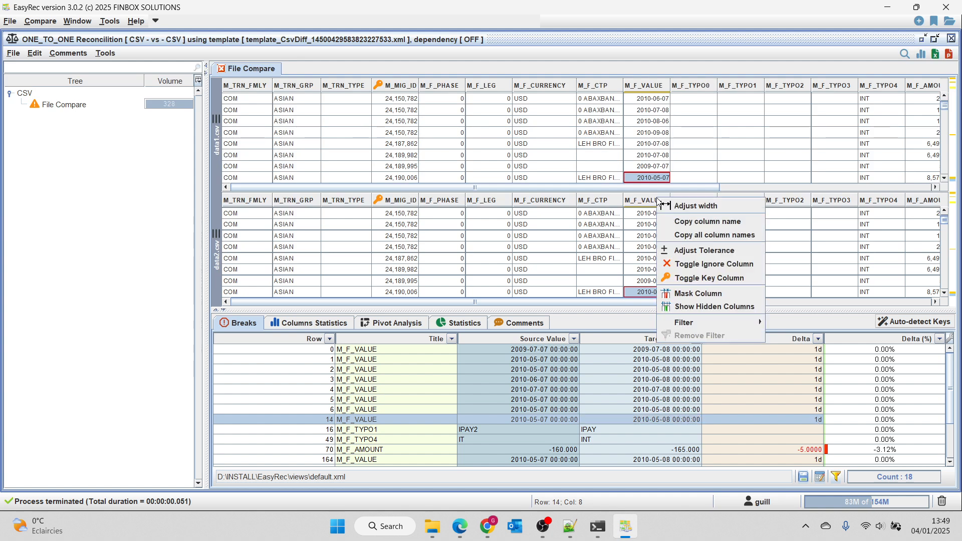
click(684, 250)
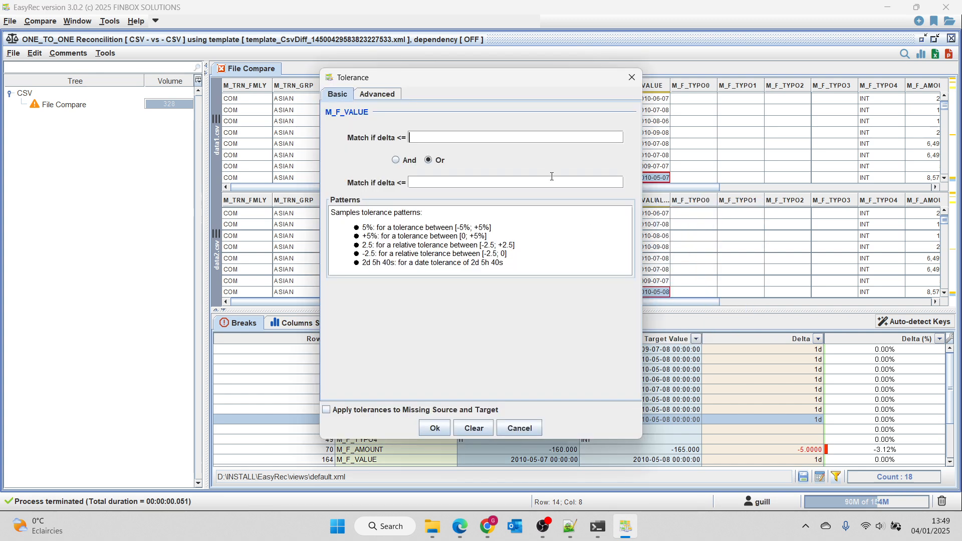
text(1d)
click(434, 428)
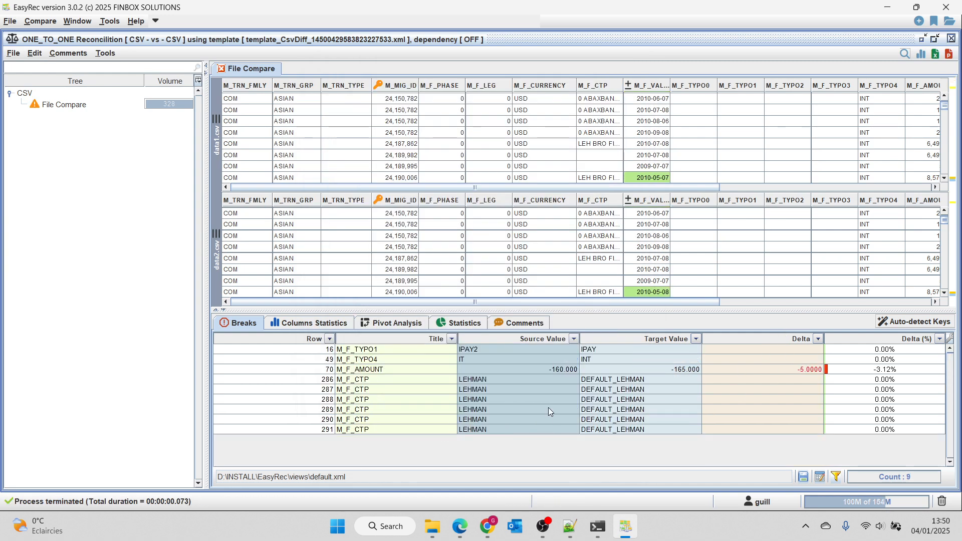
Step: Examine the M_F_CTP breaks between LEHMAN and DEFAULT_LEHMAN in the source and target tables
scroll(549, 241, down, 1)
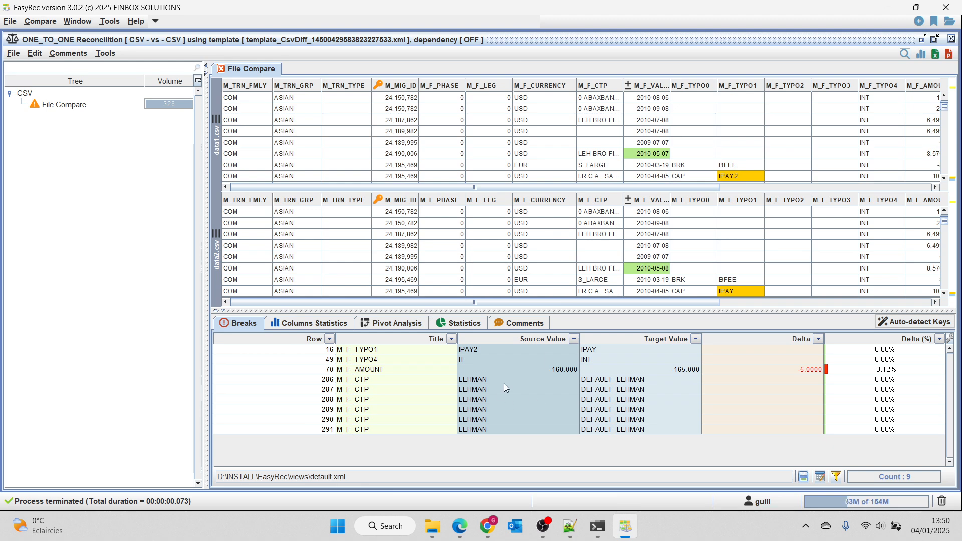
click(380, 383)
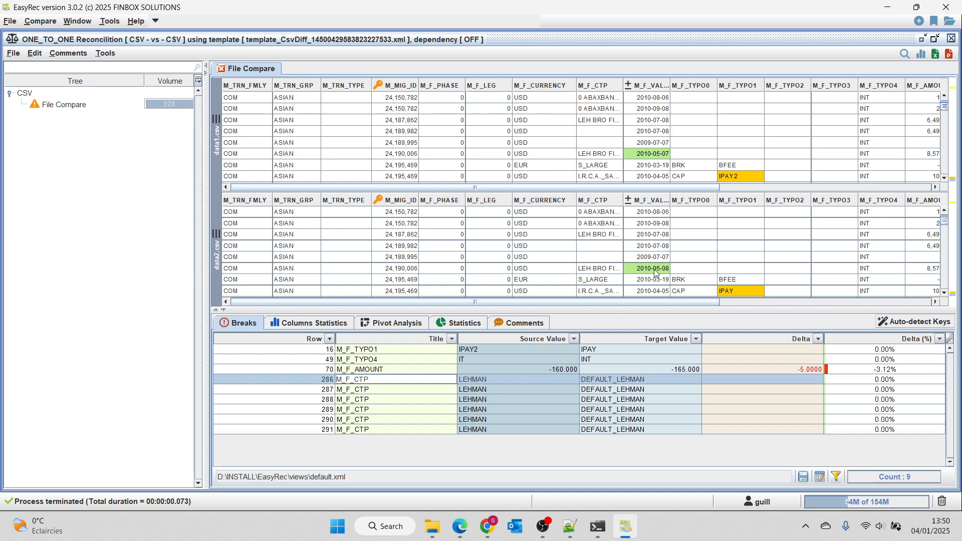
click(629, 390)
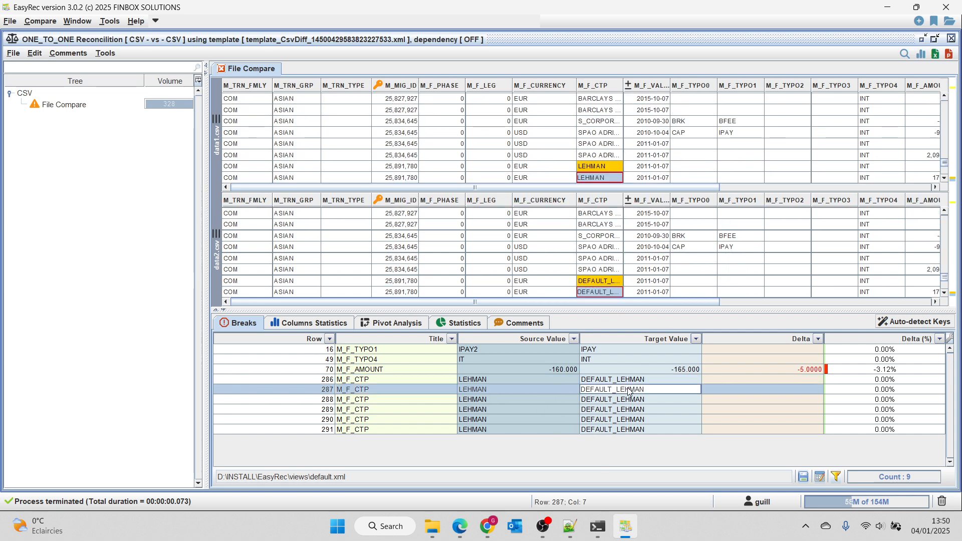
click(608, 167)
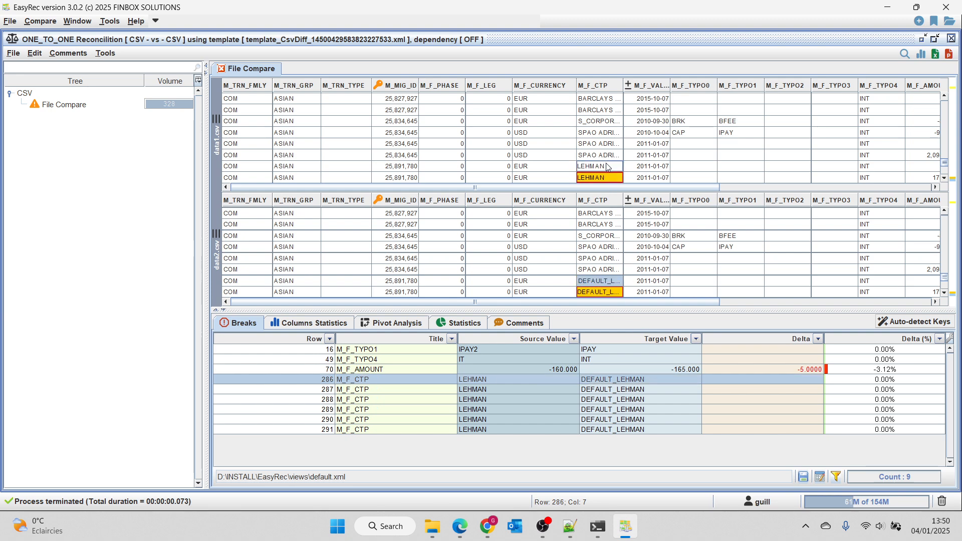
shift+click(610, 175)
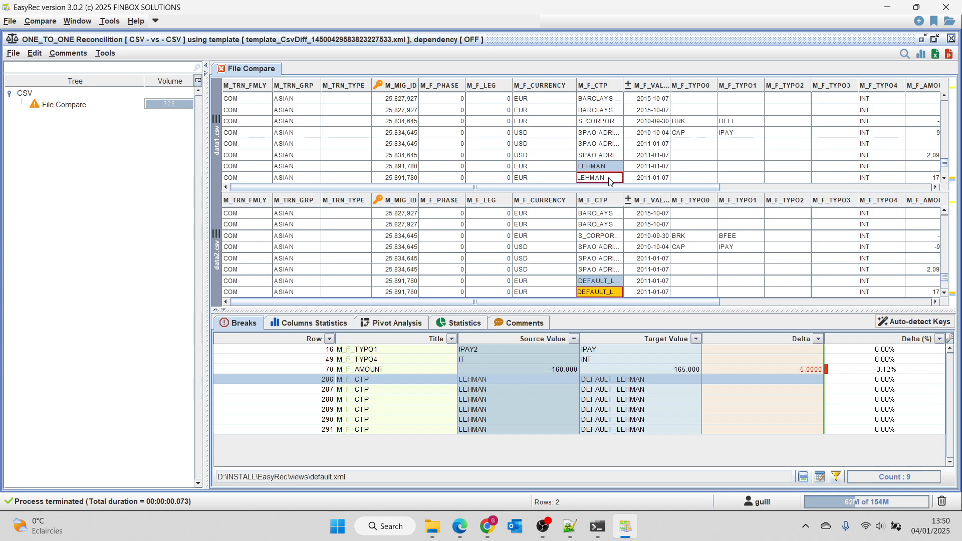
click(614, 281)
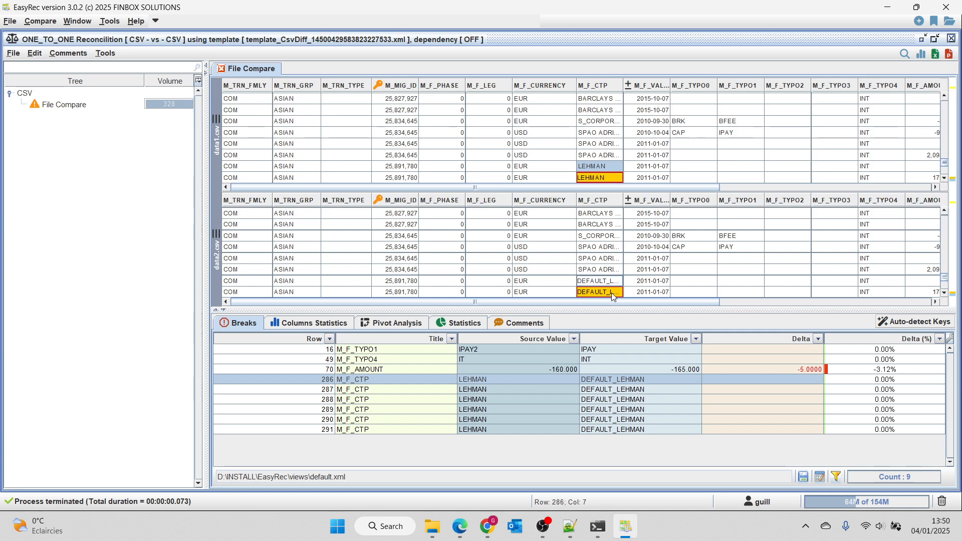
shift+click(612, 293)
right_click(611, 292)
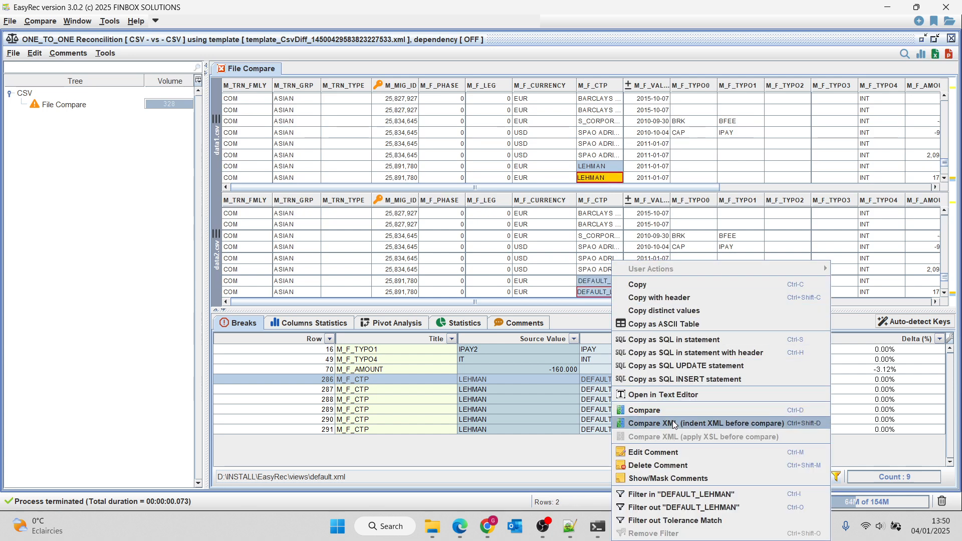
click(679, 452)
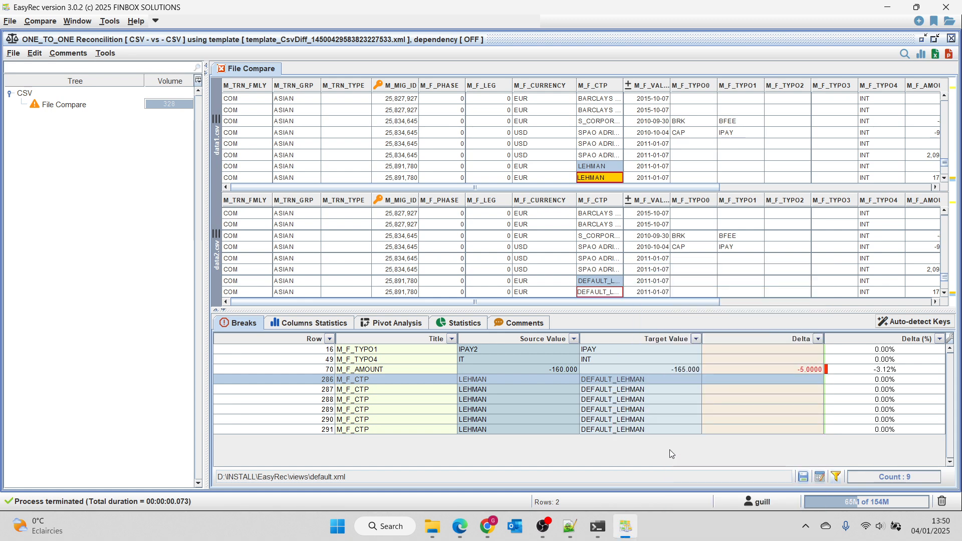
Step: Filter the breaks list by title to only M_F_CTP
click(452, 338)
click(404, 397)
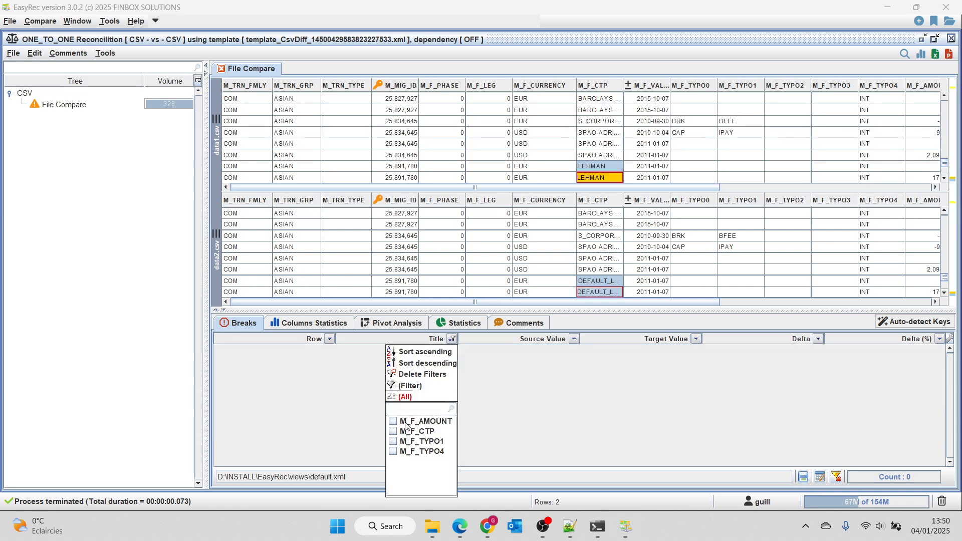
click(411, 433)
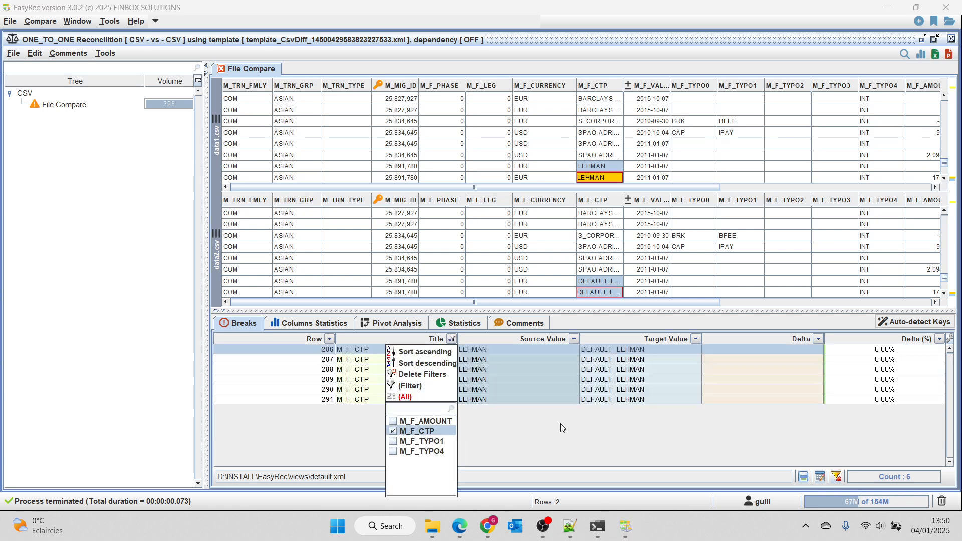
Step: Select all filtered M_F_CTP breaks and write the target comment "Mapping issue" for them
click(542, 369)
key(ctrl+a)
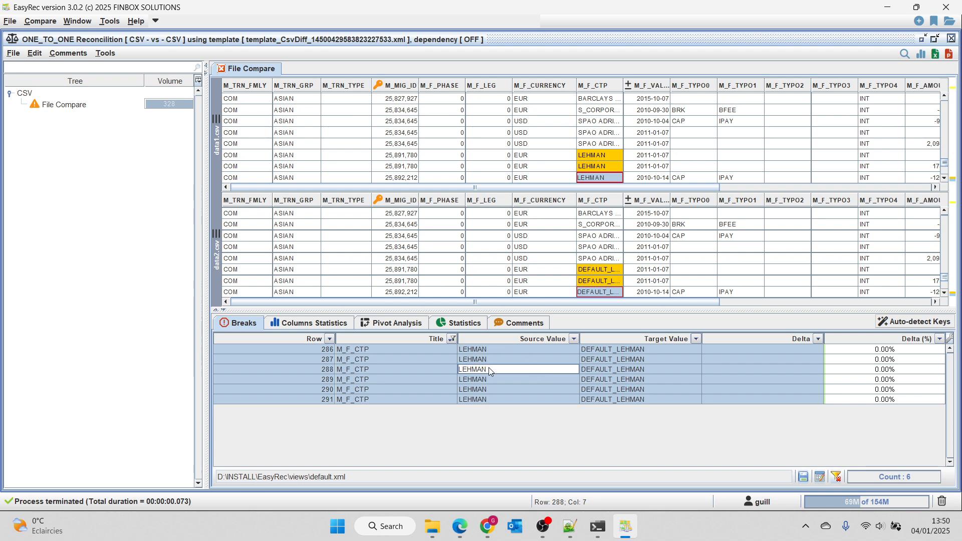
right_click(520, 377)
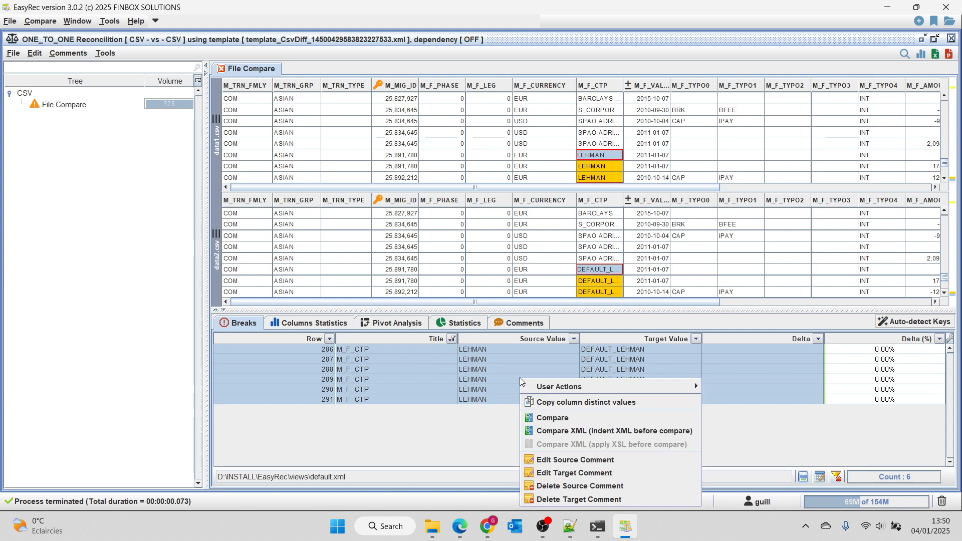
click(617, 475)
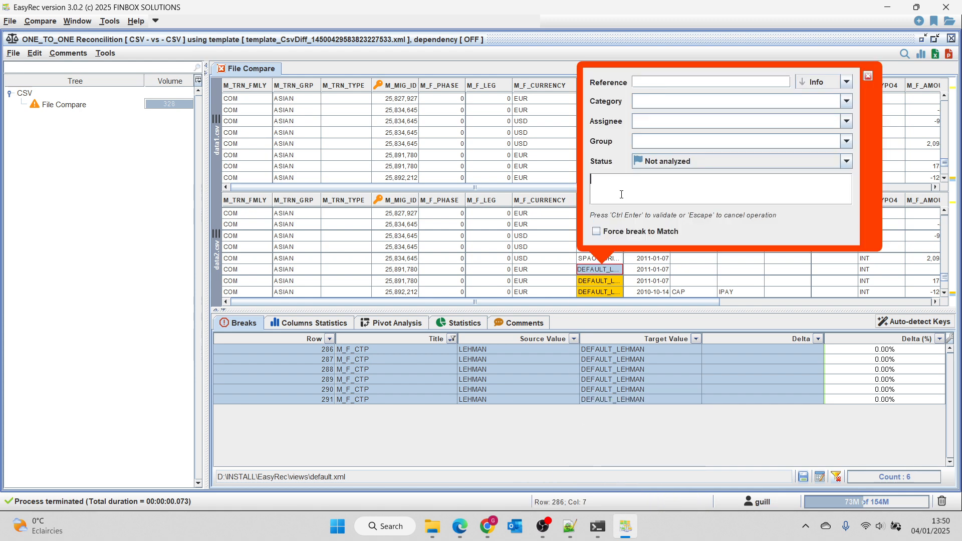
text(Mapping is)
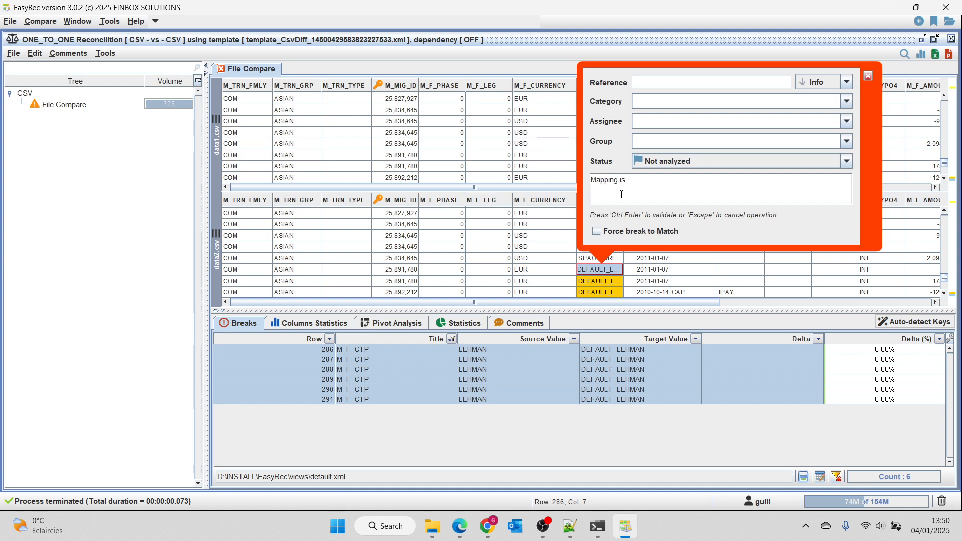
text(sue)
Step: Set the comment's category to Static Data, fill in the assignee, set group MO, and validate it with the breaks forced to match
text(S)
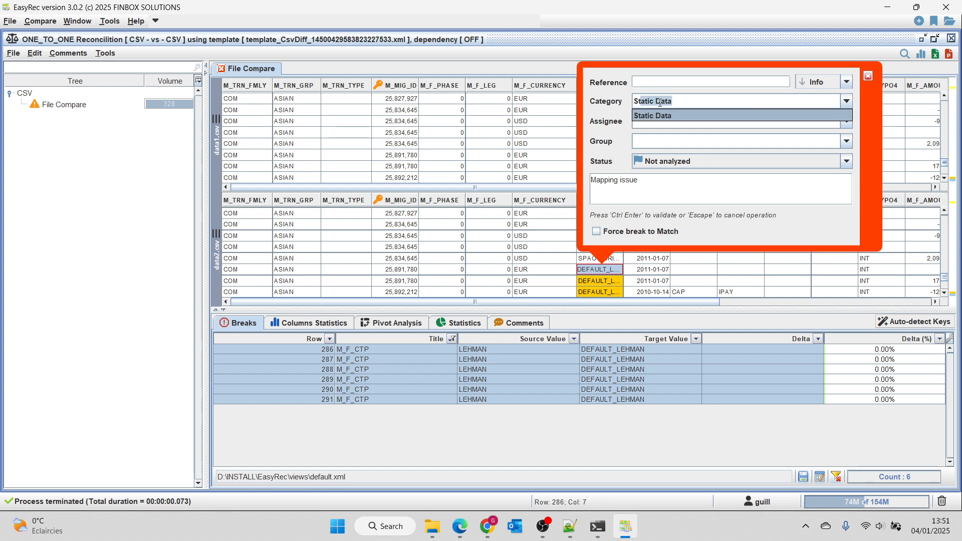
text(tatic Data)
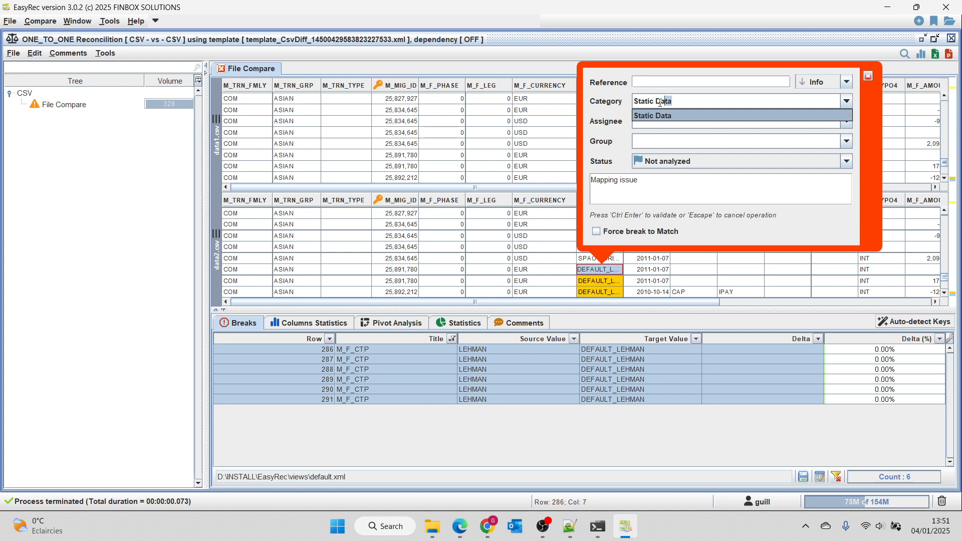
key(Tab)
text(Mike)
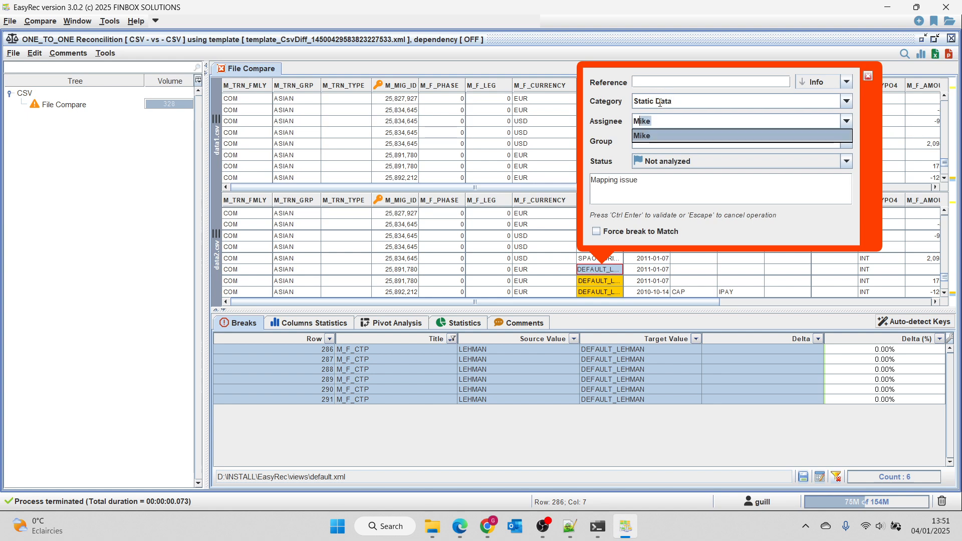
key(Tab)
text(MO)
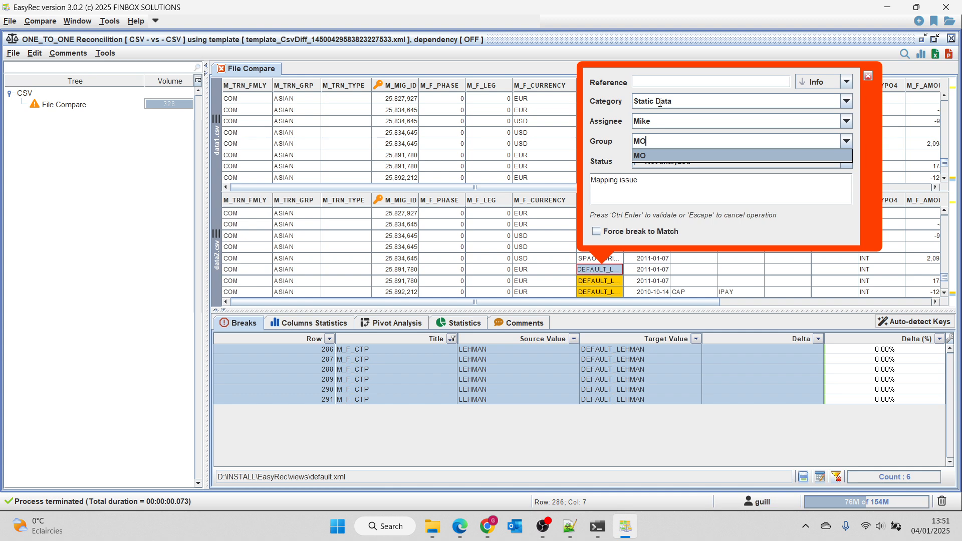
key(Tab)
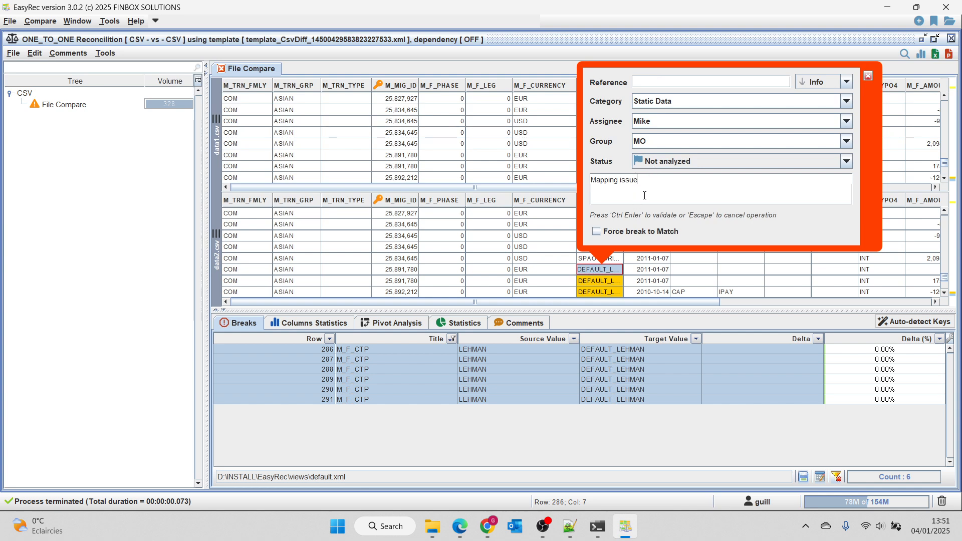
click(597, 231)
key(ctrl+Return)
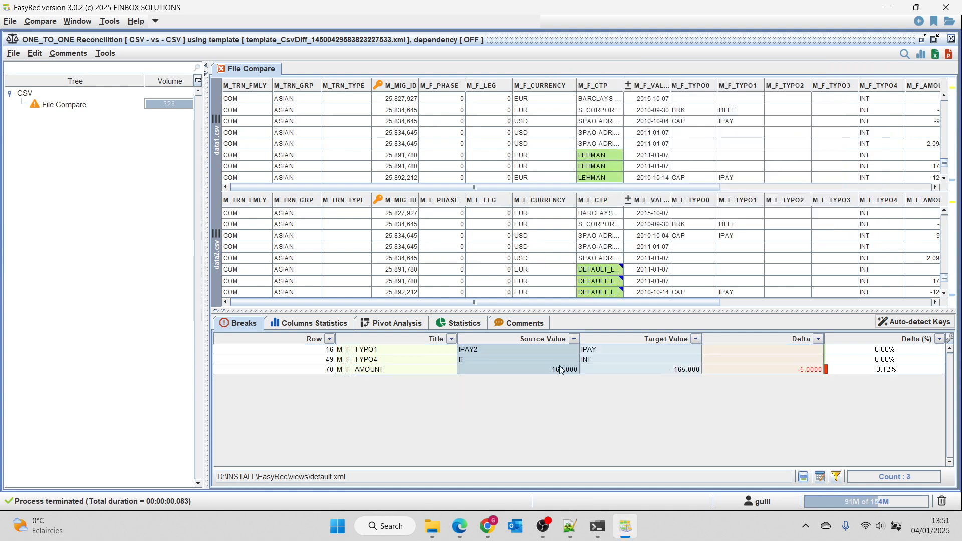
Step: Review the saved comment on the first green DEFAULT_LEHMAN cell of the target table and close it without changes
scroll(609, 276, down, 2)
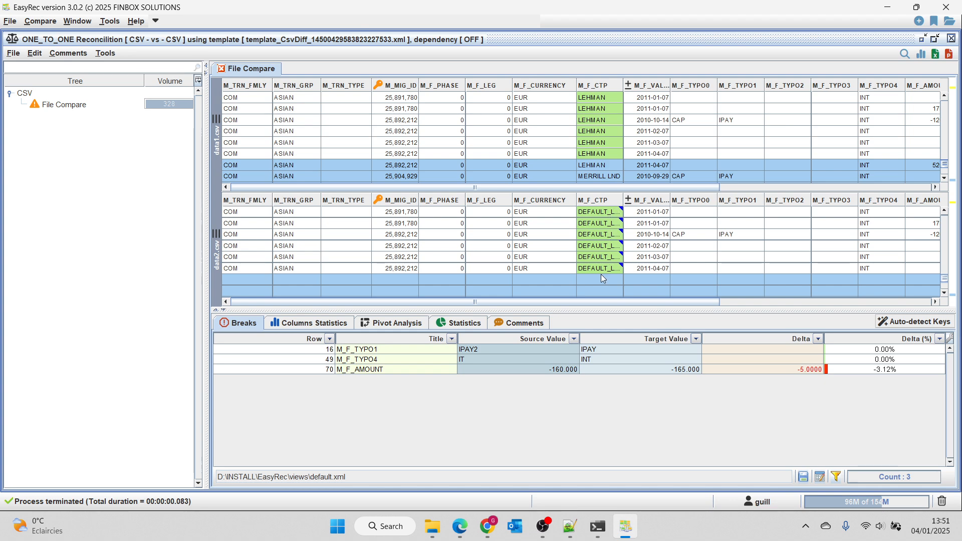
click(616, 209)
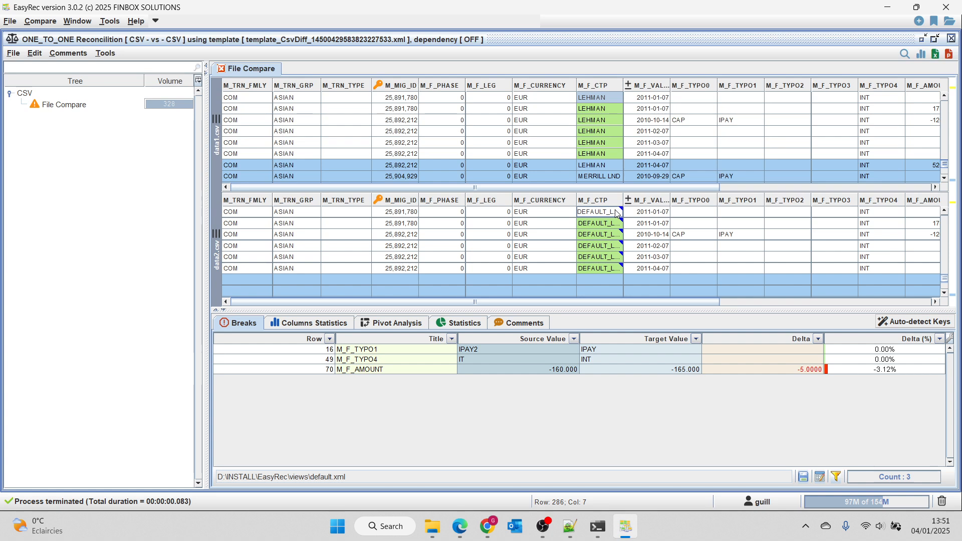
right_click(616, 209)
click(659, 401)
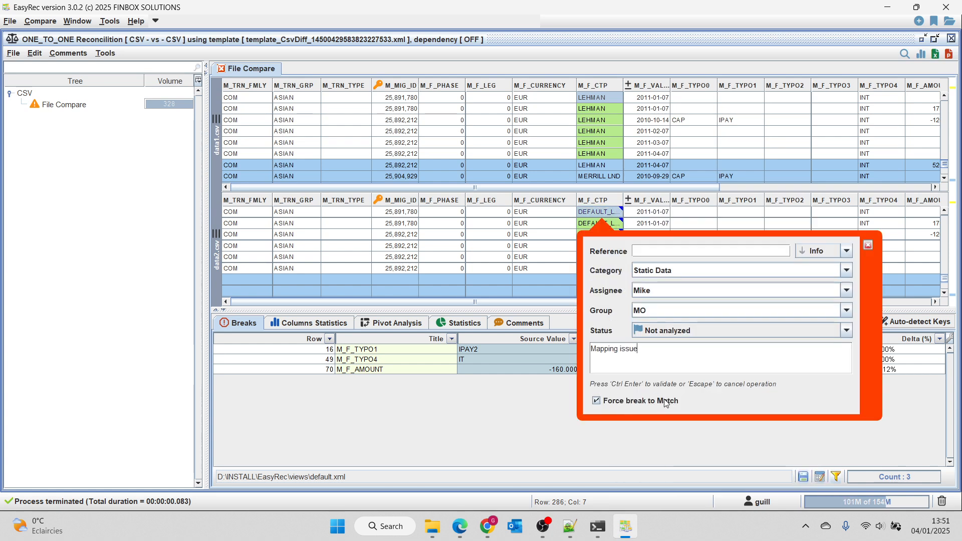
click(558, 257)
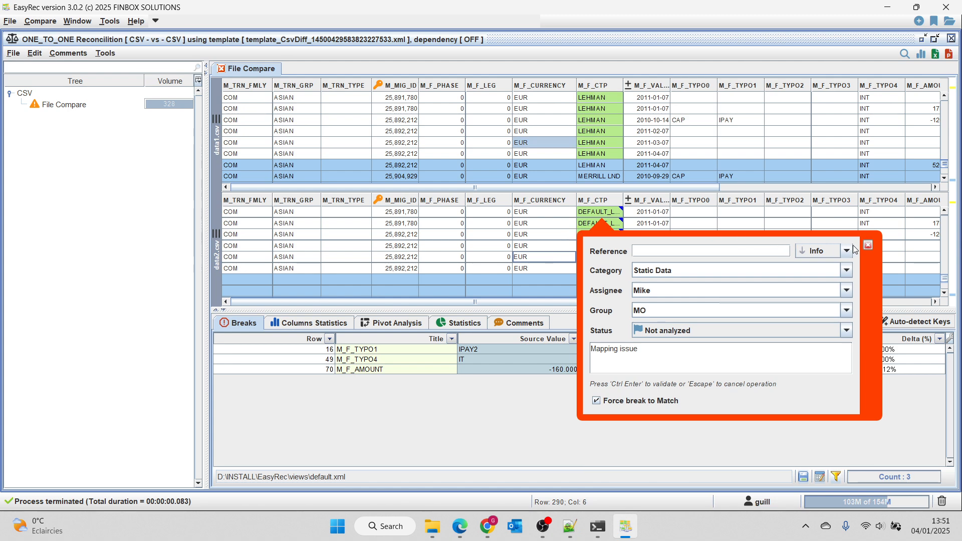
click(869, 246)
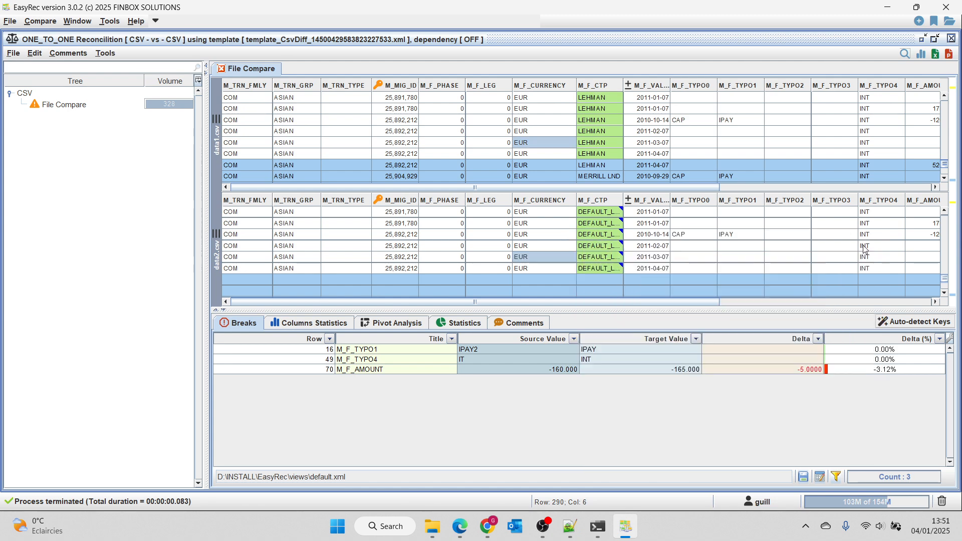
Step: Check the forced-match share in the statistics charts and close the reconciliation
click(463, 325)
scroll(451, 396, down, 3)
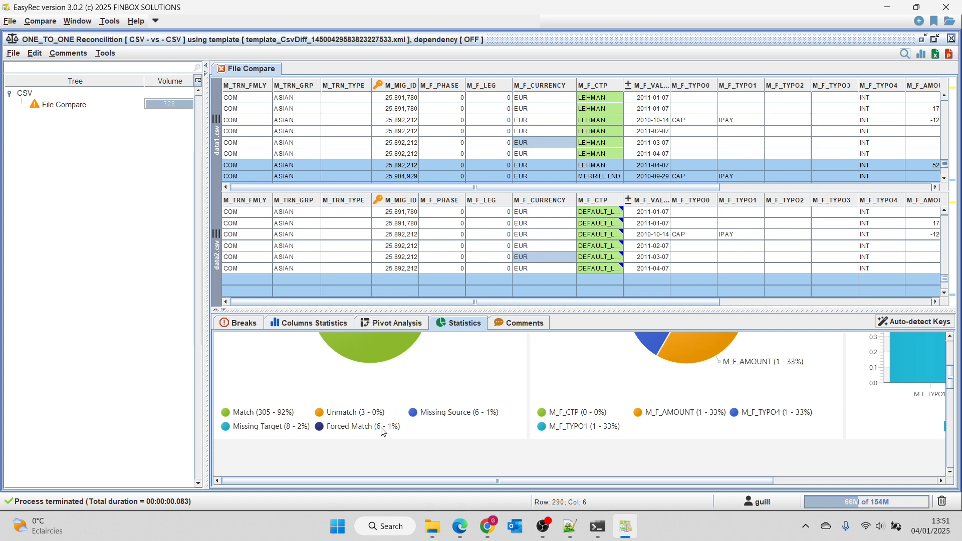
scroll(391, 426, up, 3)
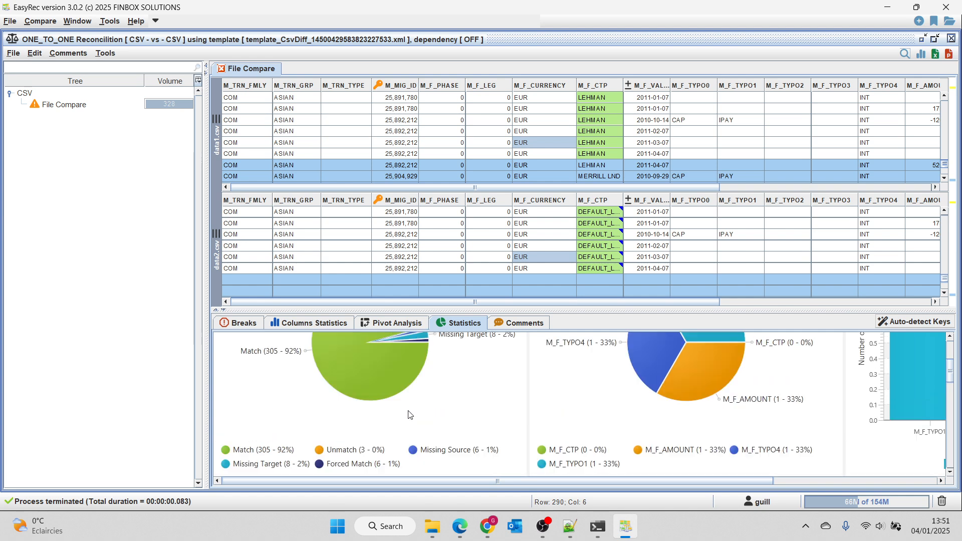
mouse_move(601, 222)
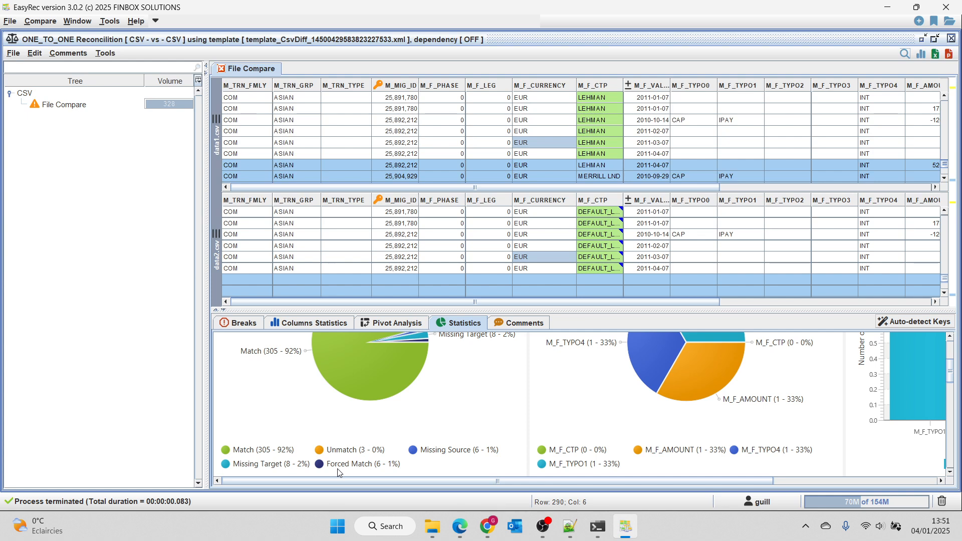
click(447, 158)
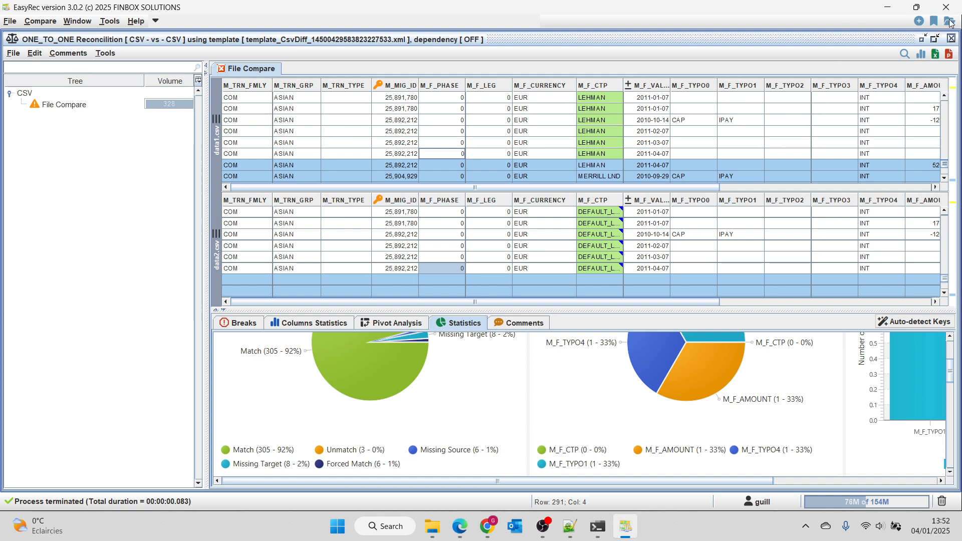
click(951, 38)
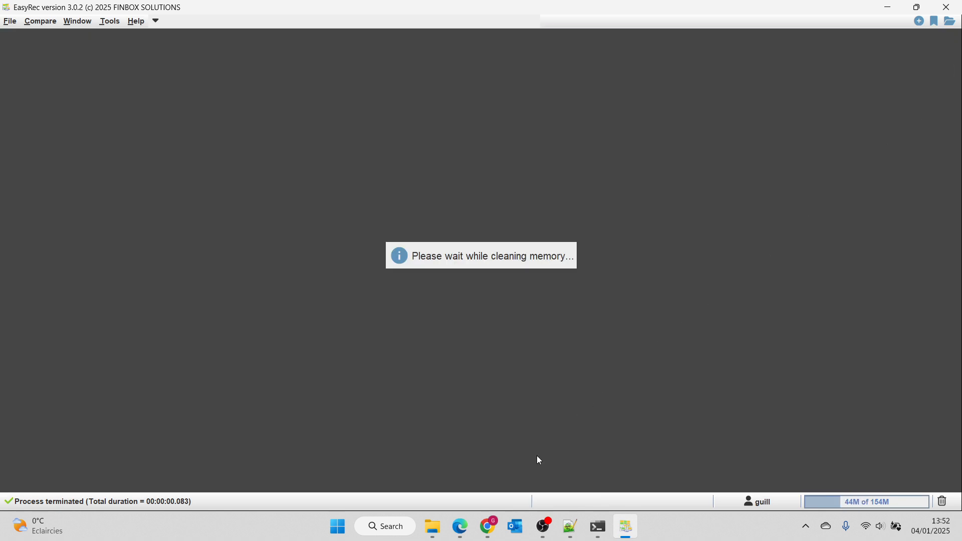
Step: Review the CarSales sample file requests in the ChatGPT conversation in Chrome and return to EasyRec
click(491, 531)
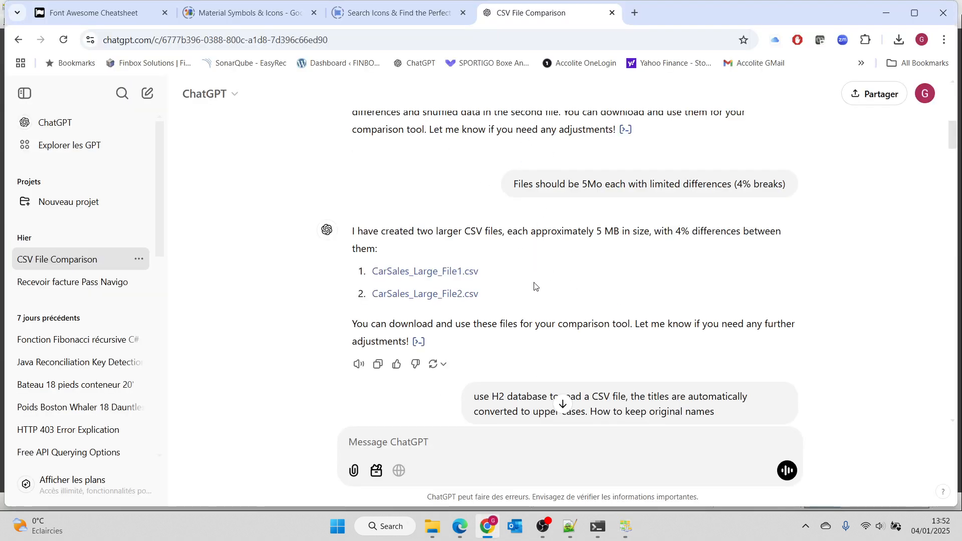
scroll(535, 285, up, 4)
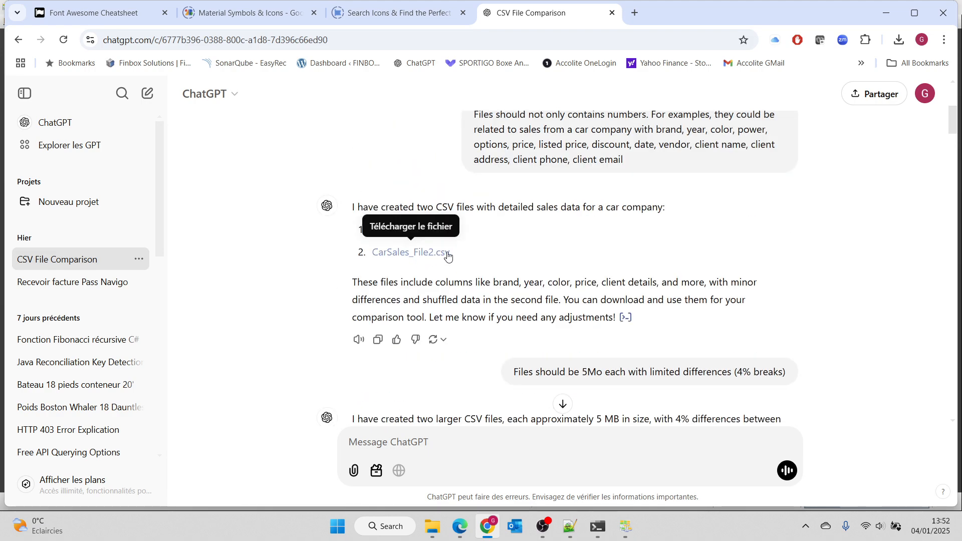
scroll(432, 264, down, 4)
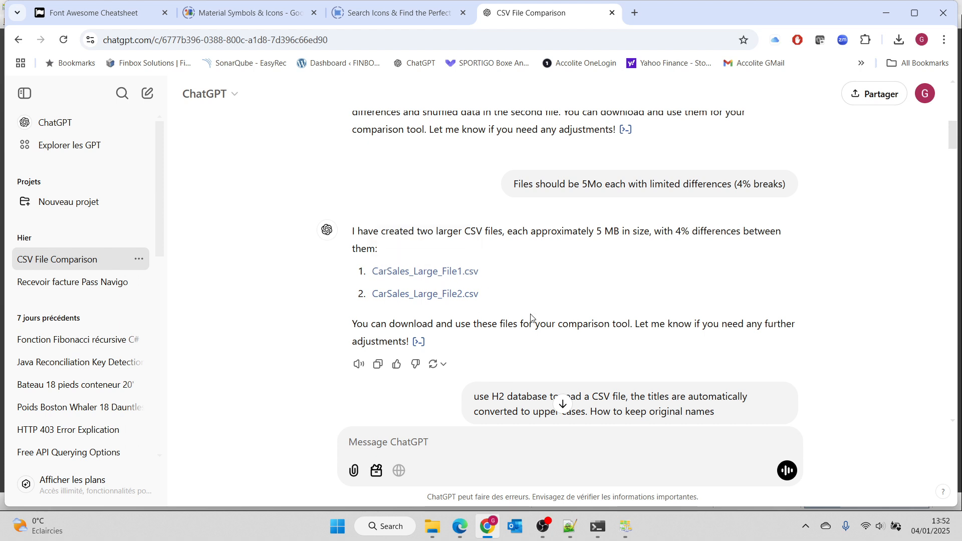
click(887, 18)
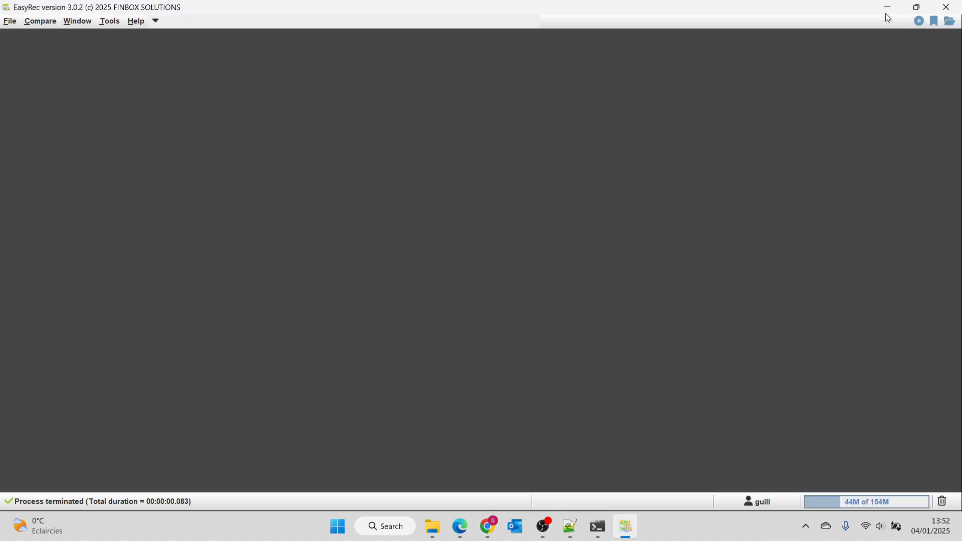
mouse_move(440, 528)
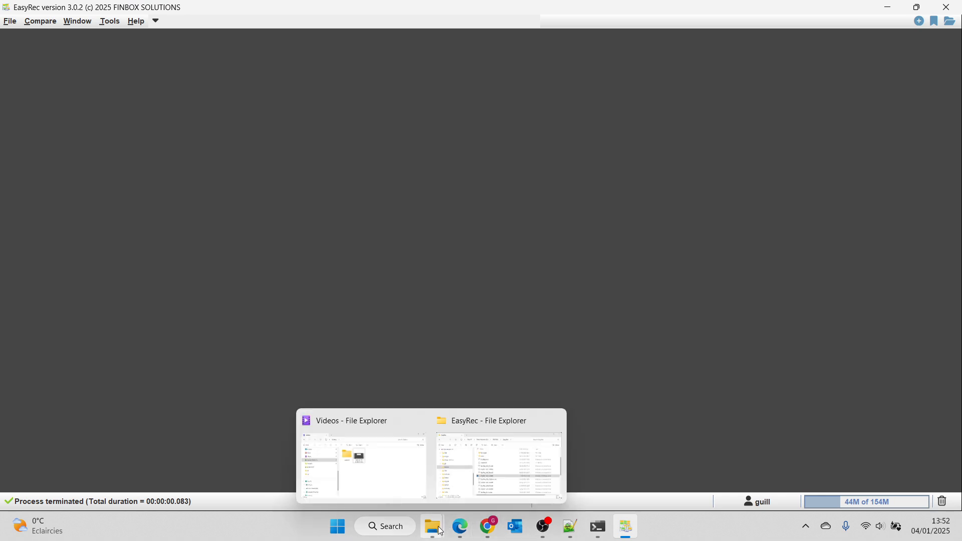
Step: Start a quick CSV comparison with CarSales_Large_File2.csv and CarSales_Large_File1.csv from the Downloads folder
click(42, 25)
mouse_move(65, 65)
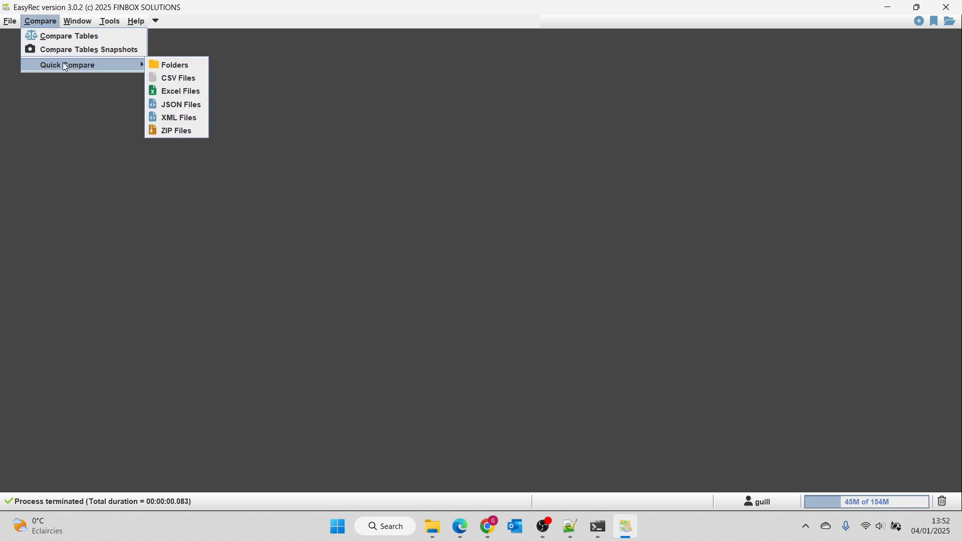
click(178, 78)
click(655, 112)
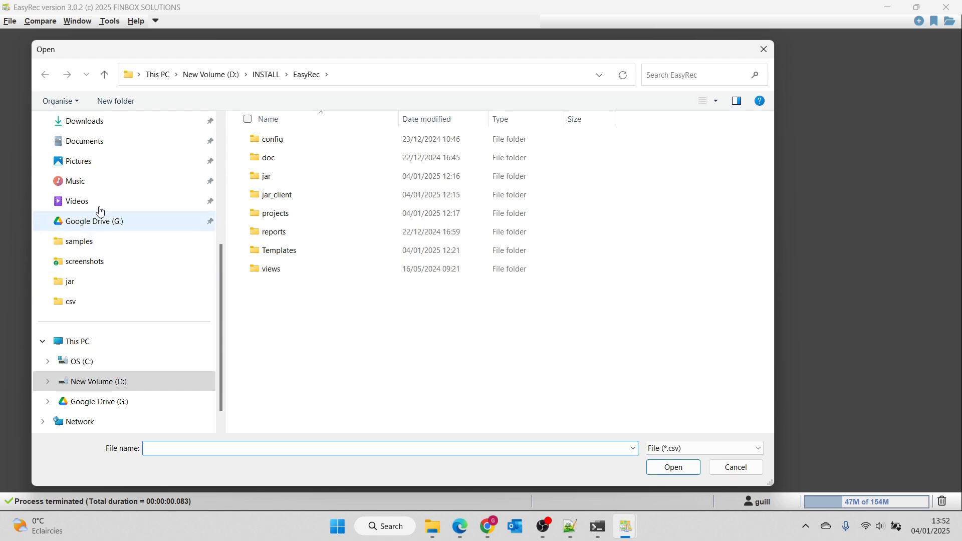
click(132, 124)
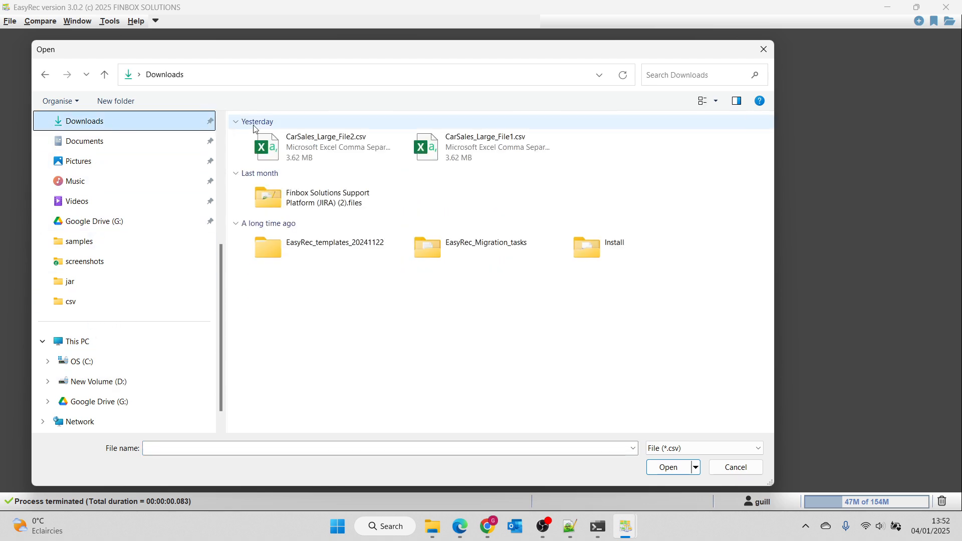
click(417, 146)
ctrl+click(321, 146)
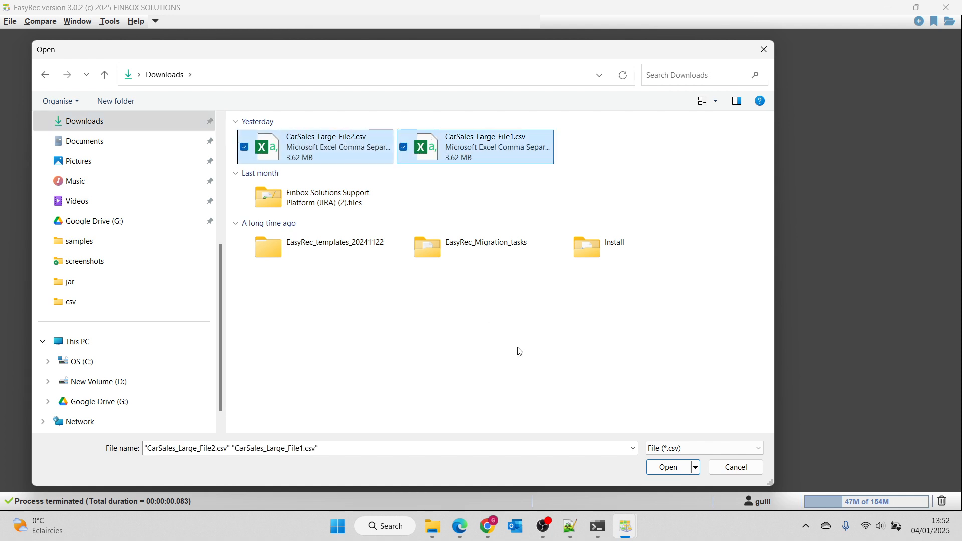
click(661, 467)
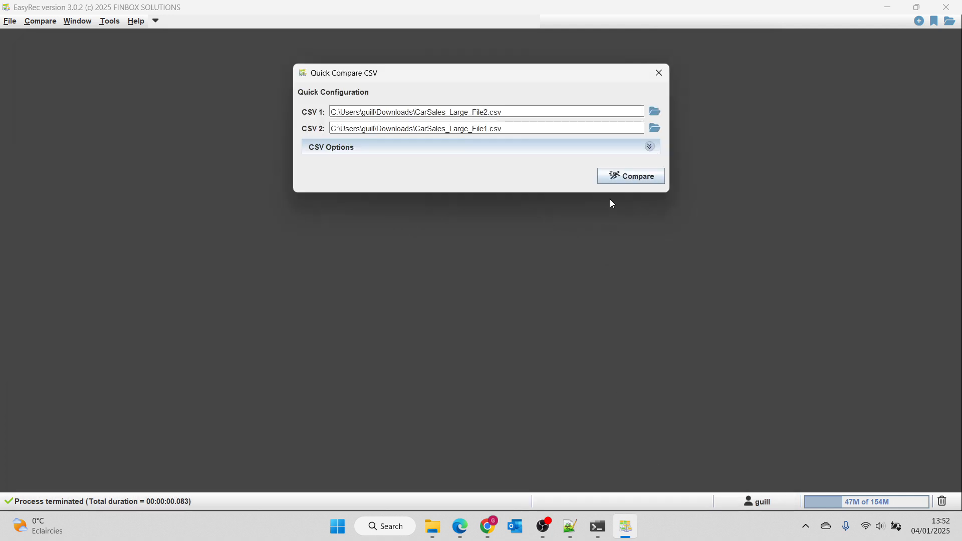
Step: Enable automatic column type detection in the CSV options, run the comparison and maximize the result window
click(647, 148)
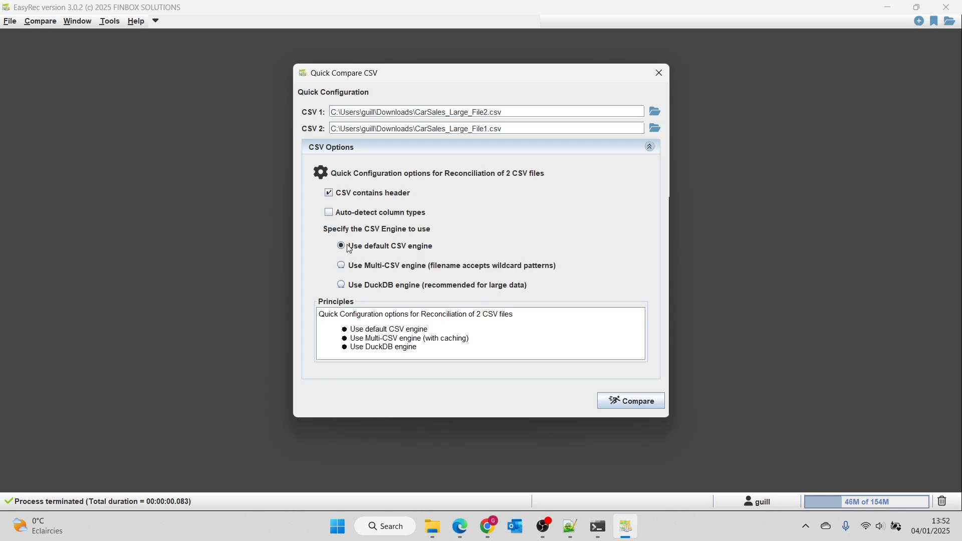
click(350, 216)
click(641, 402)
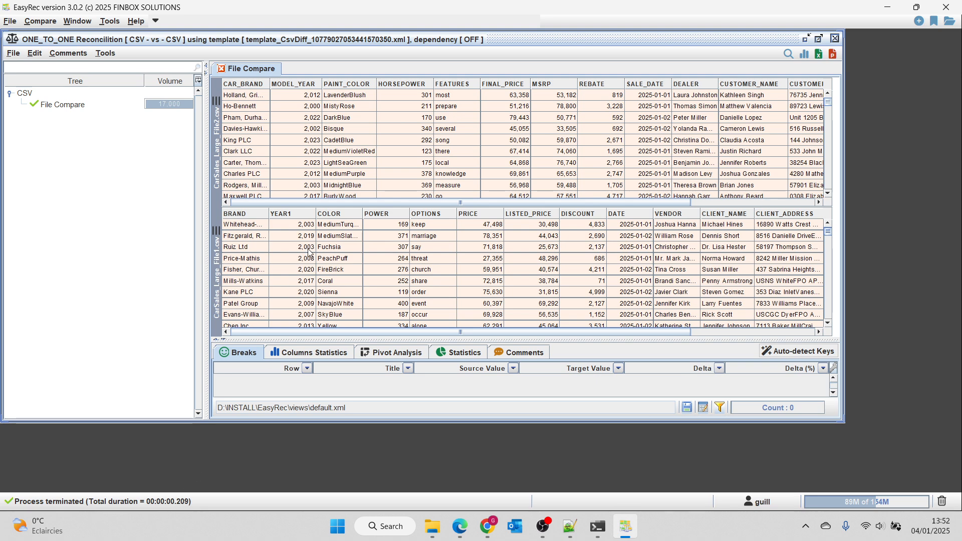
click(819, 39)
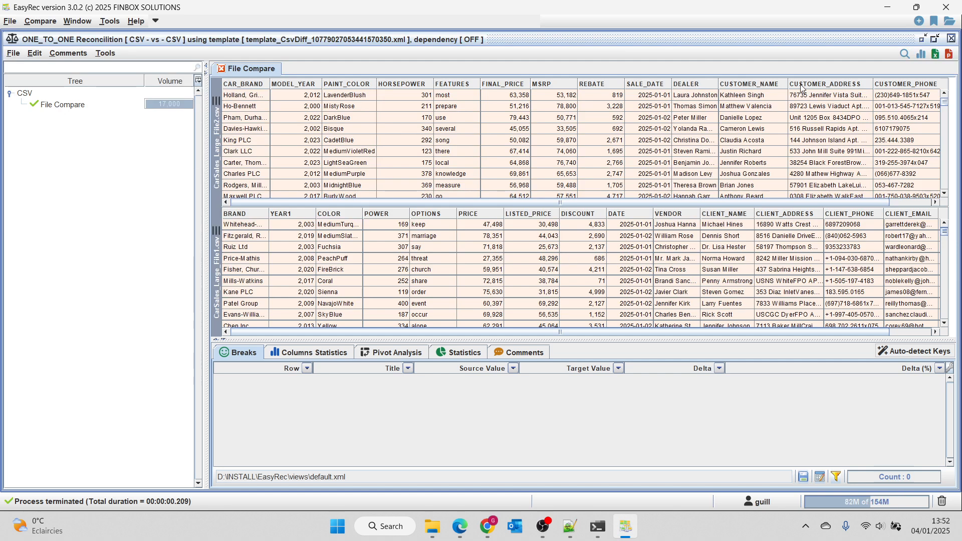
Step: Open the File Compare template of the CarSales reconciliation for editing
click(94, 106)
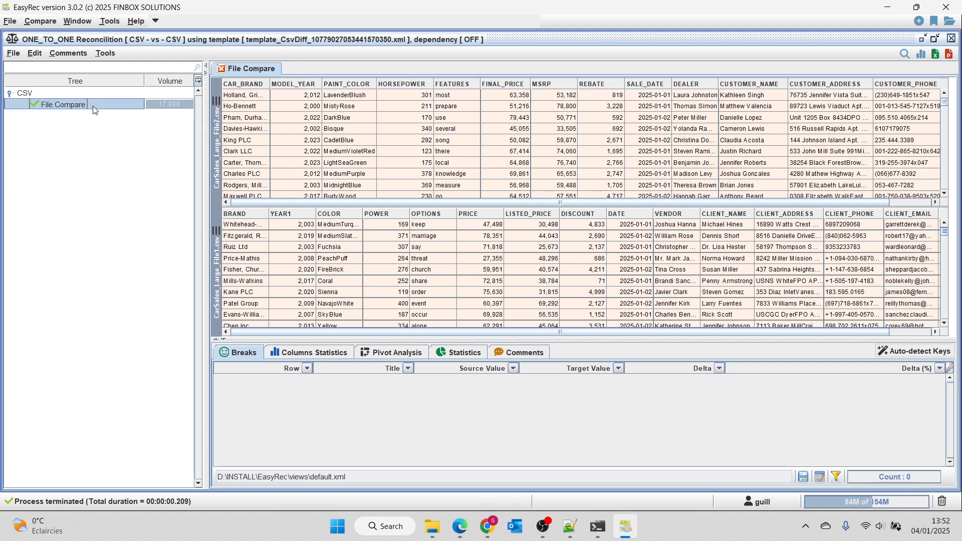
right_click(94, 107)
click(120, 116)
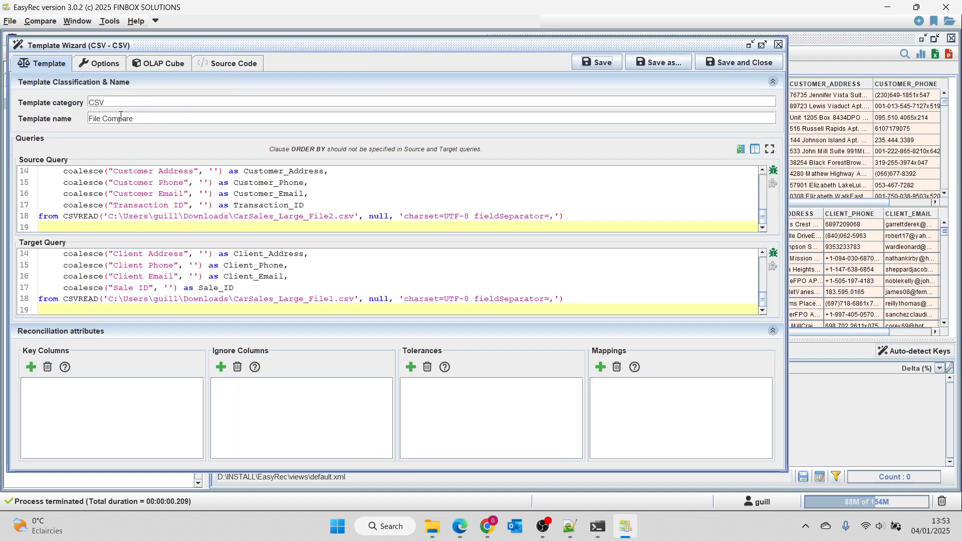
Step: From the key column attributes, evaluate the column statistics with suggested key and ignore columns highlighted, and evaluate the column correspondence
click(31, 367)
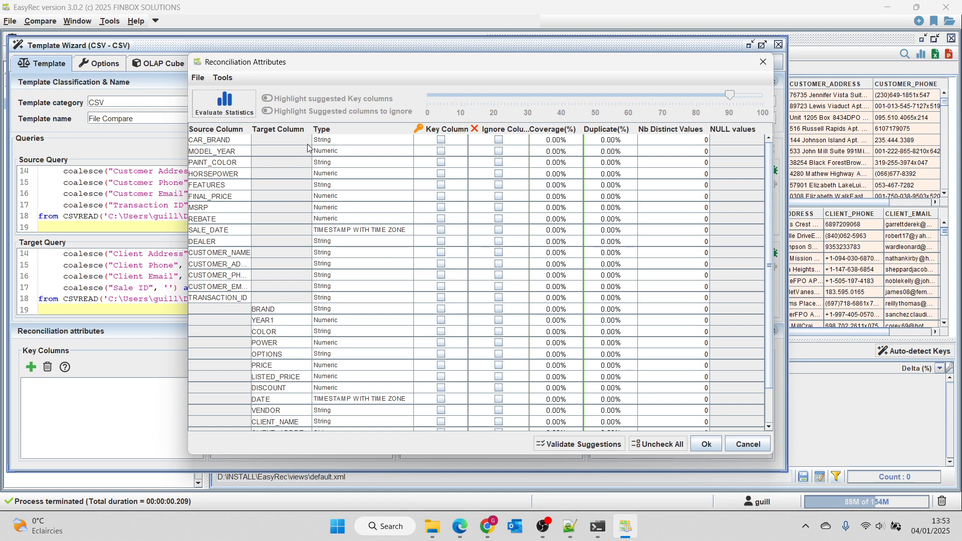
click(223, 104)
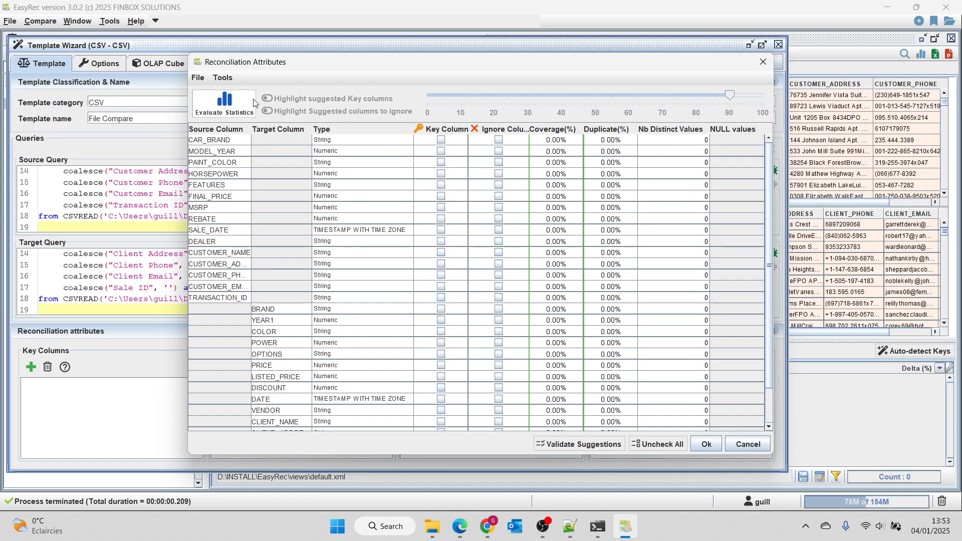
click(266, 99)
click(268, 111)
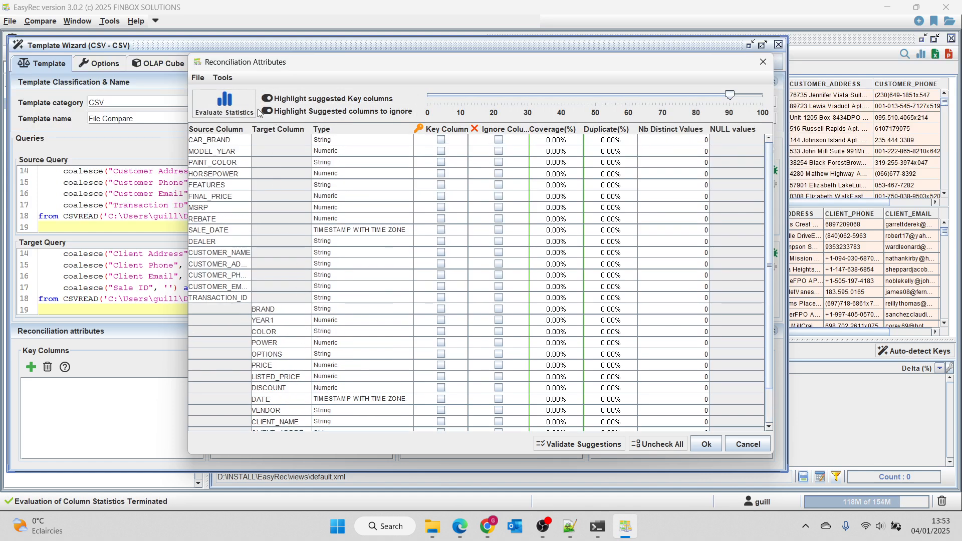
click(223, 79)
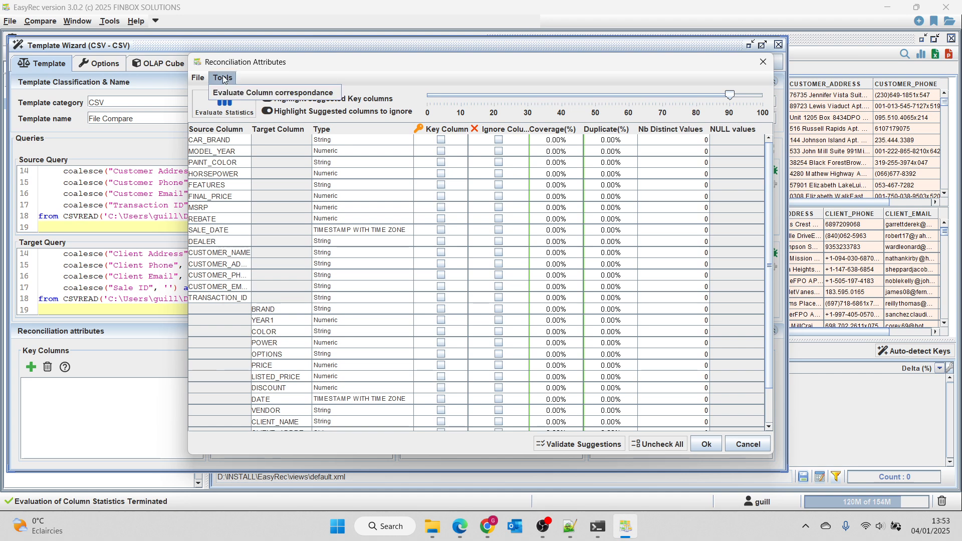
click(288, 92)
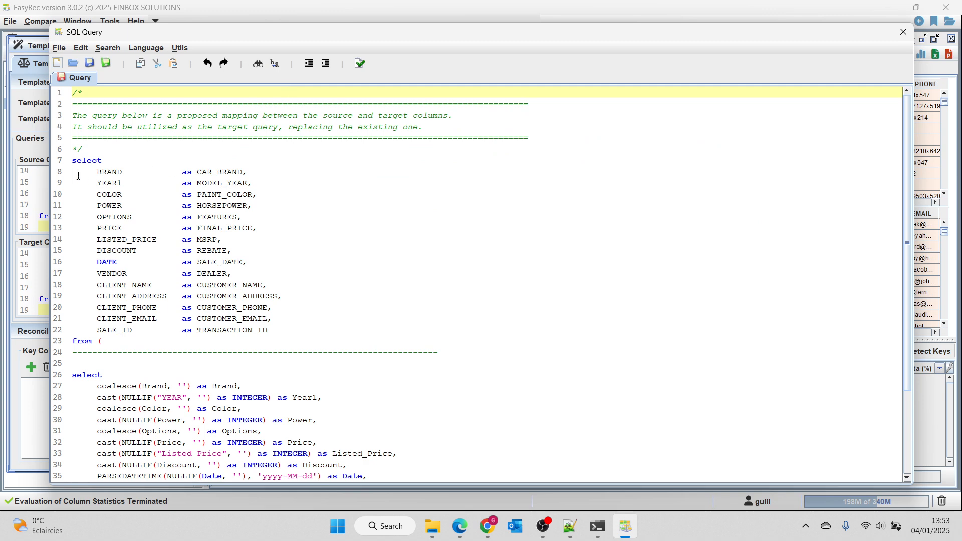
Step: Copy the entire proposed column mapping query and replace the template's existing target query with it
click(107, 172)
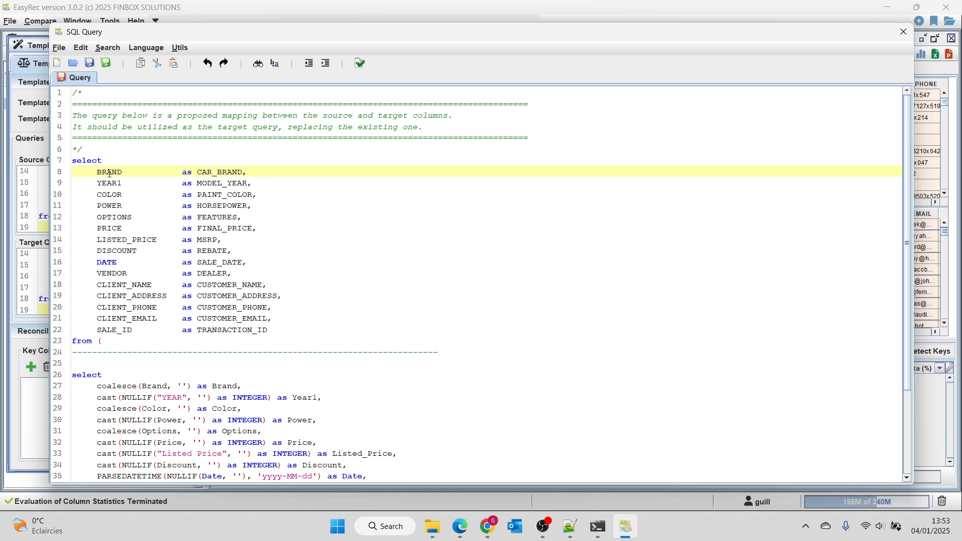
double_click(219, 174)
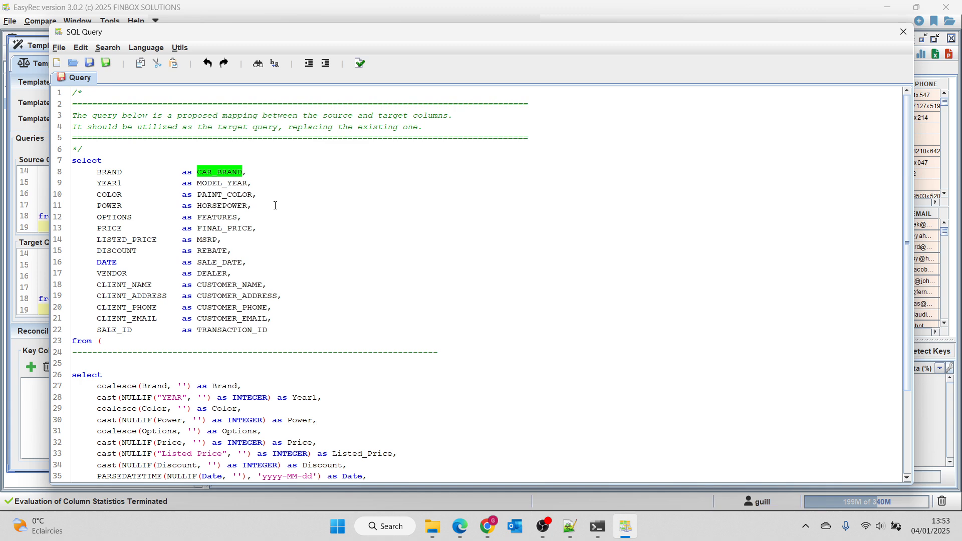
scroll(275, 206, down, 3)
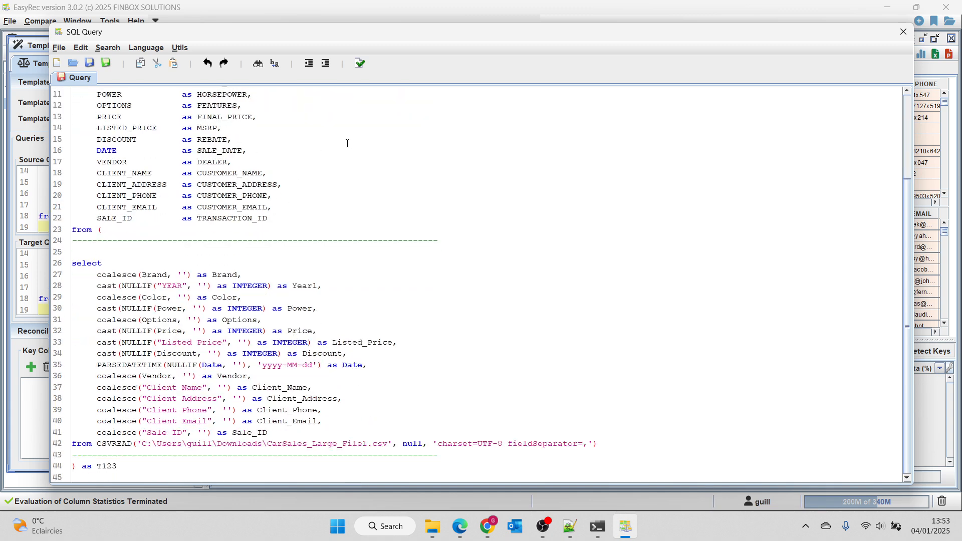
scroll(338, 226, up, 3)
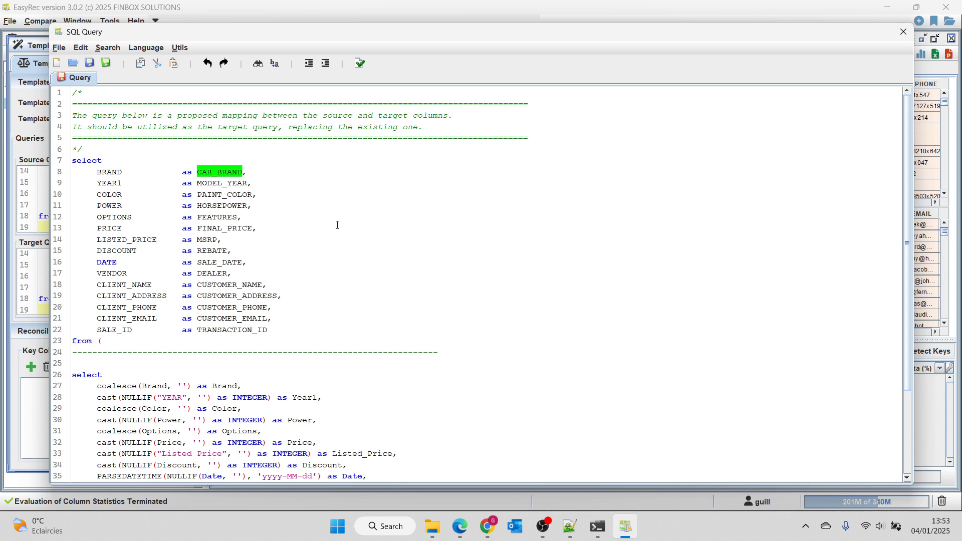
key(ctrl+a)
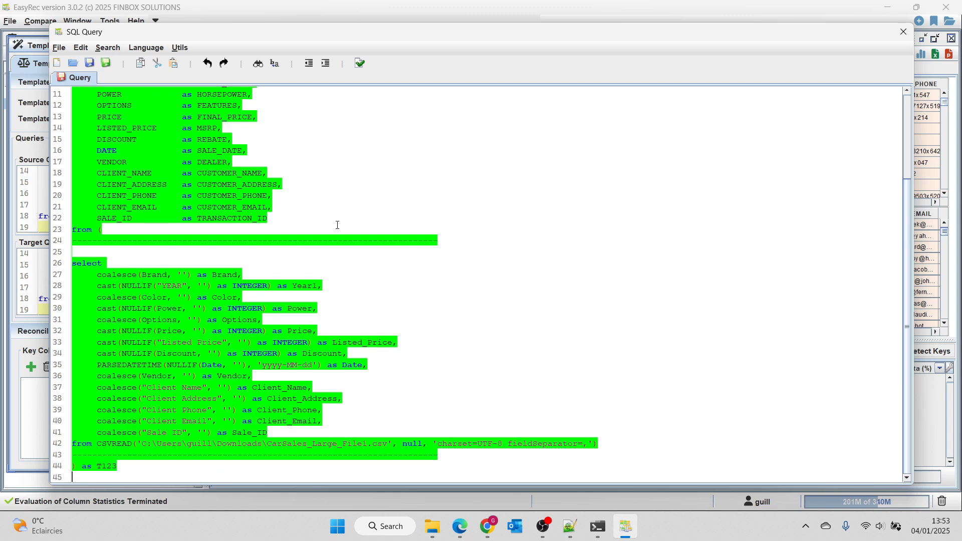
click(904, 32)
click(765, 62)
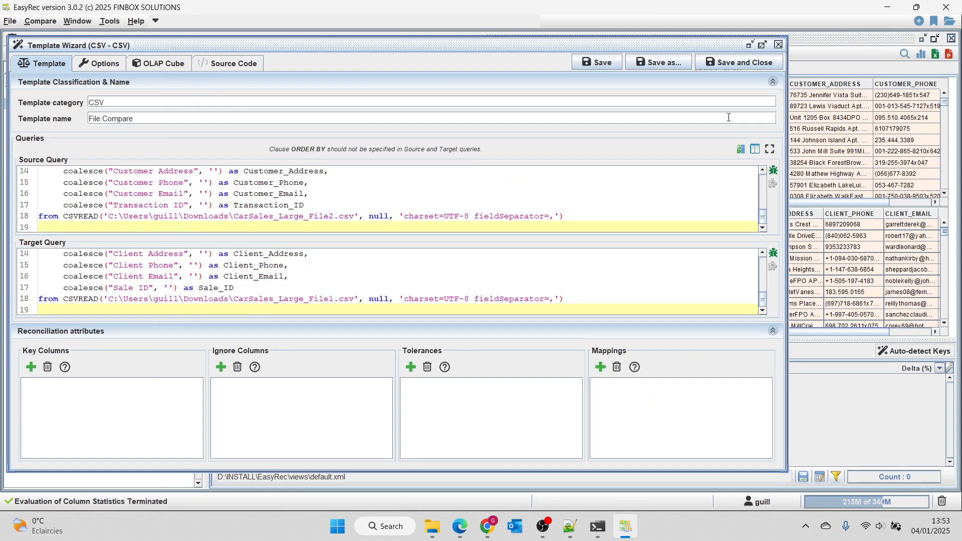
click(396, 275)
key(ctrl+a)
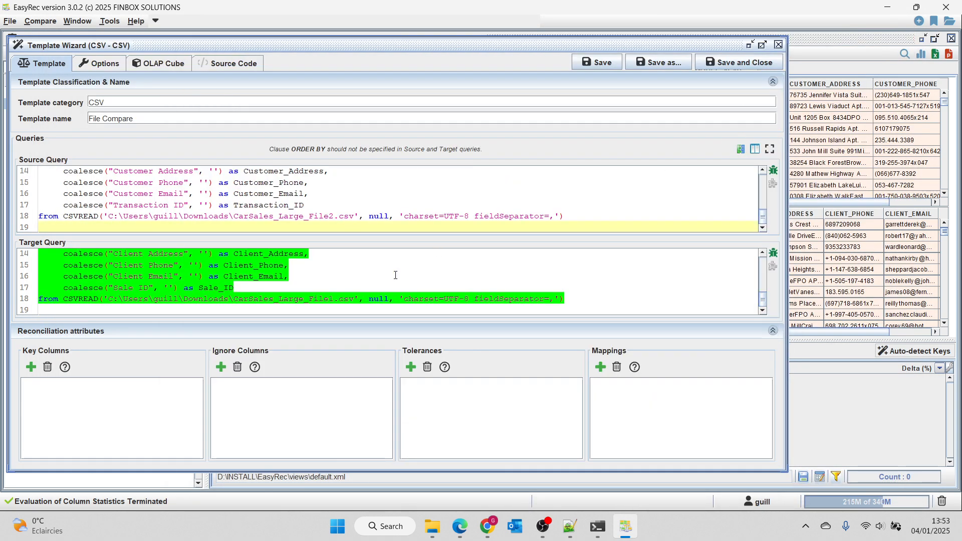
key(Delete)
key(ctrl+v)
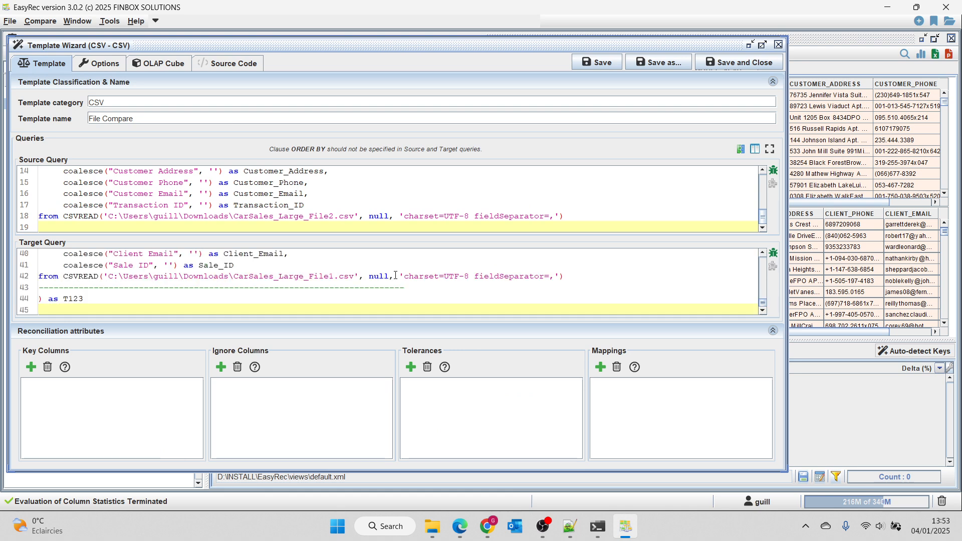
Step: Evaluate statistics for the mapped columns, highlight the suggested key and ignore columns, and raise the suggestion threshold to 100
click(30, 367)
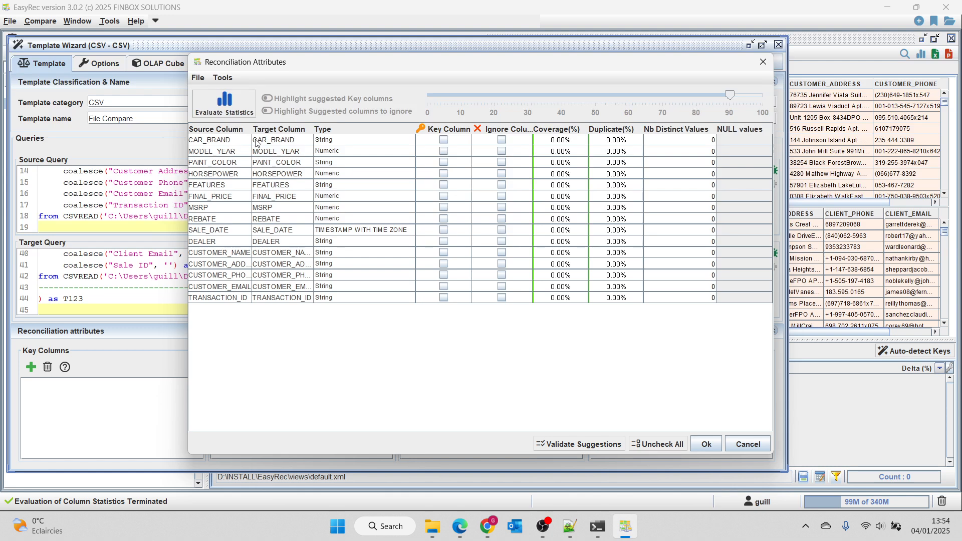
click(242, 115)
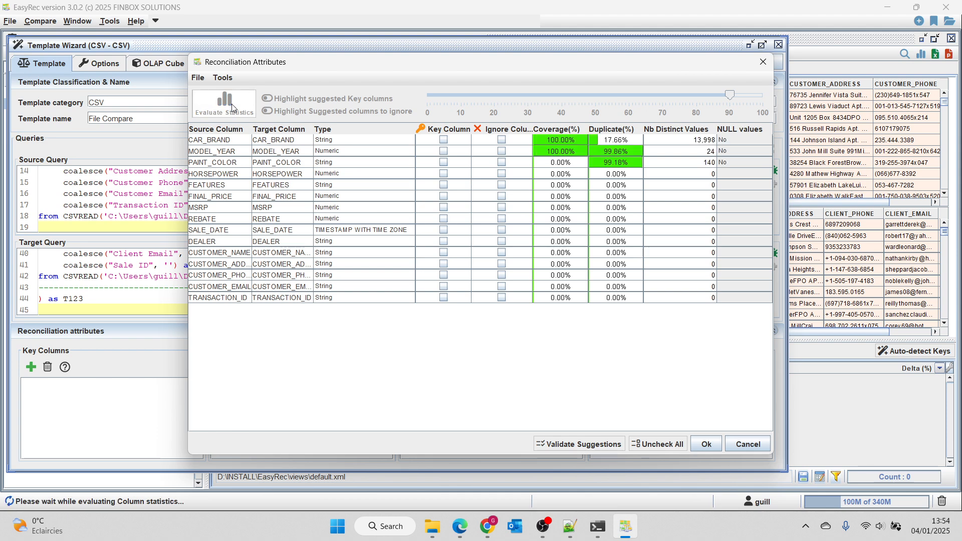
click(268, 111)
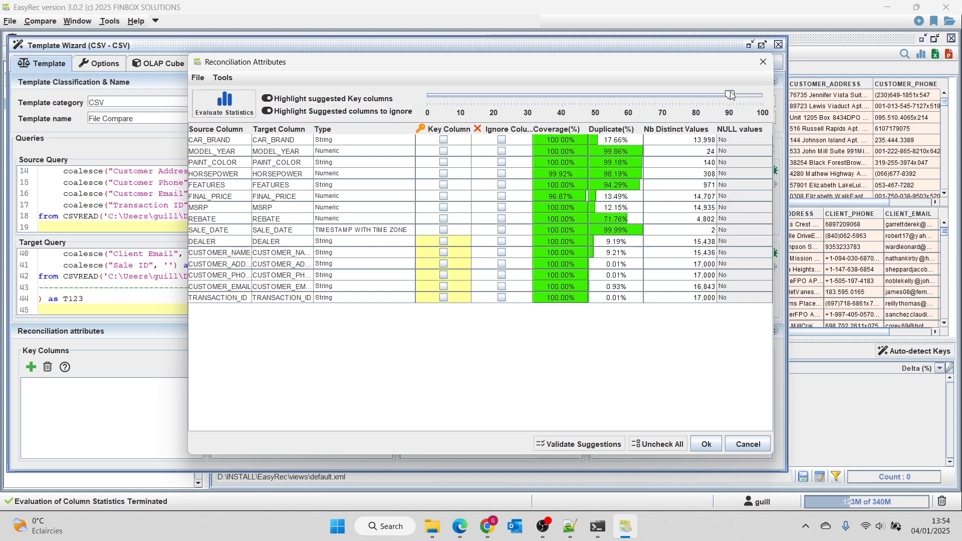
drag(731, 95, 765, 102)
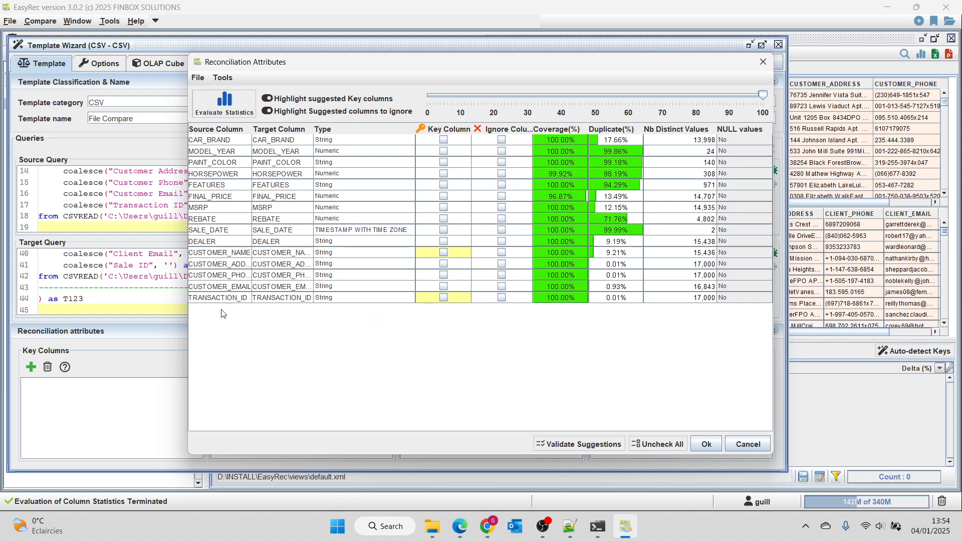
Step: Set TRANSACTION_ID as the key column, then save and close the template and reload it
click(444, 298)
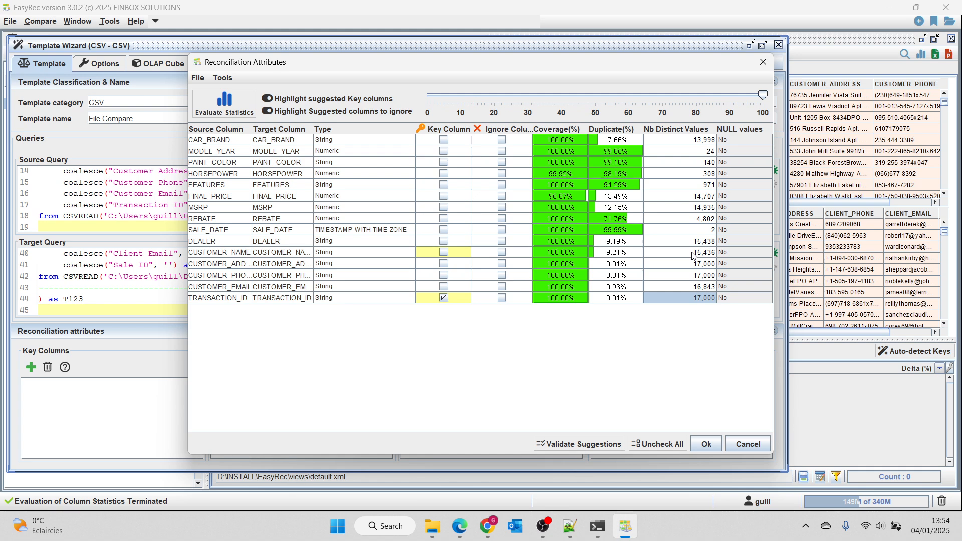
click(706, 445)
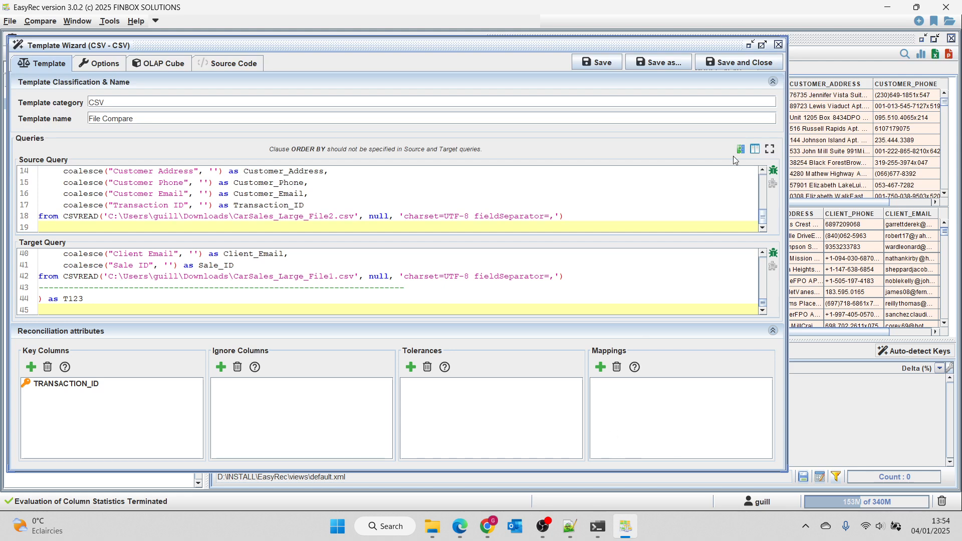
click(741, 63)
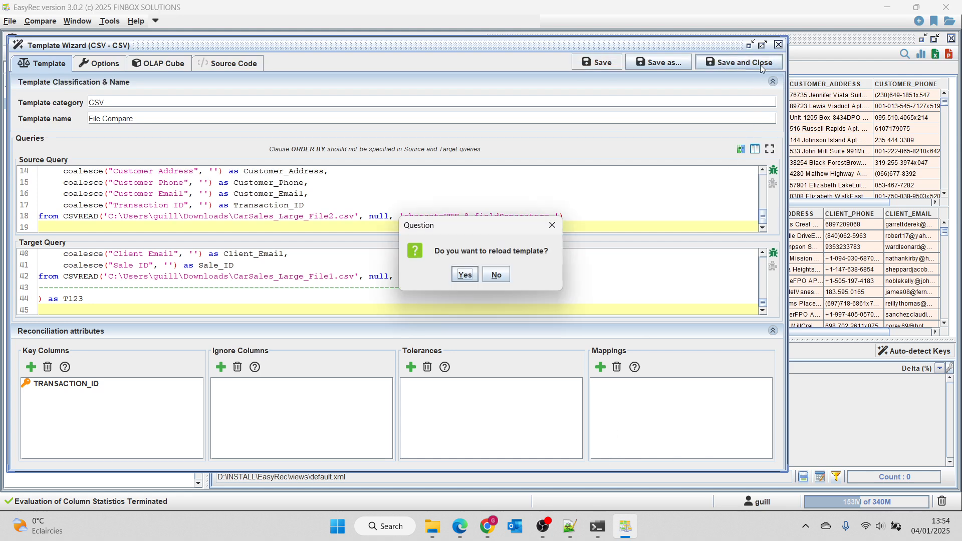
click(465, 274)
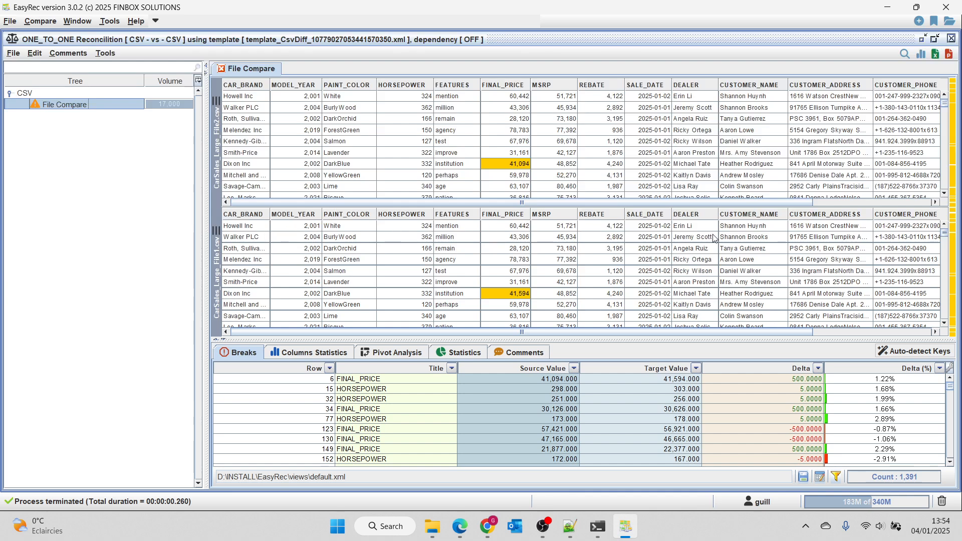
Step: Examine the reconciliation status, unmatch per column and break count charts in an enlarged statistics area
click(480, 352)
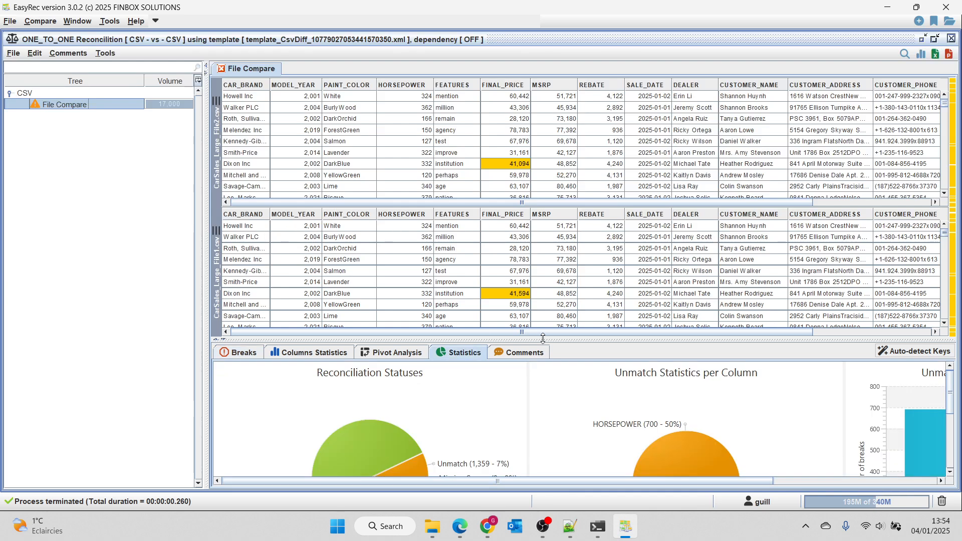
drag(543, 339, 543, 259)
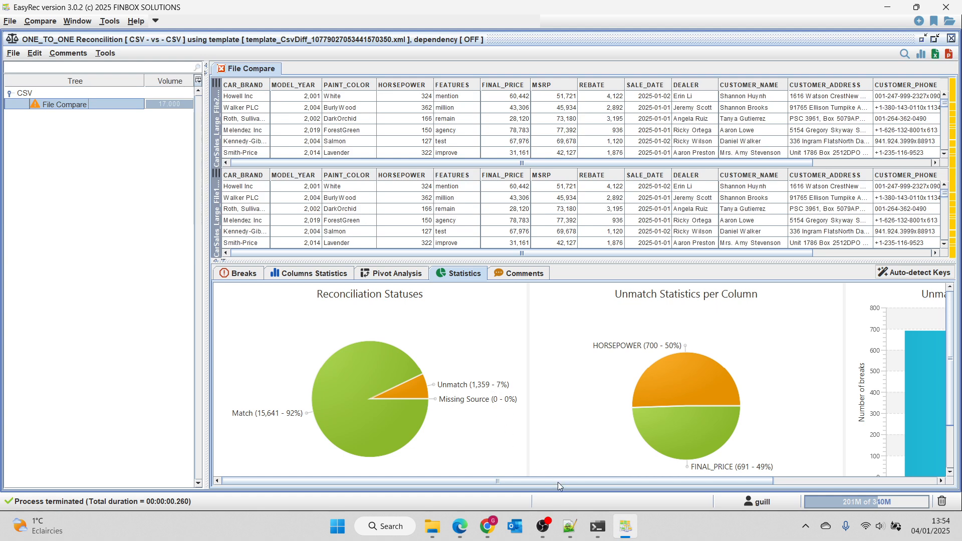
drag(558, 482, 743, 480)
scroll(773, 450, down, 3)
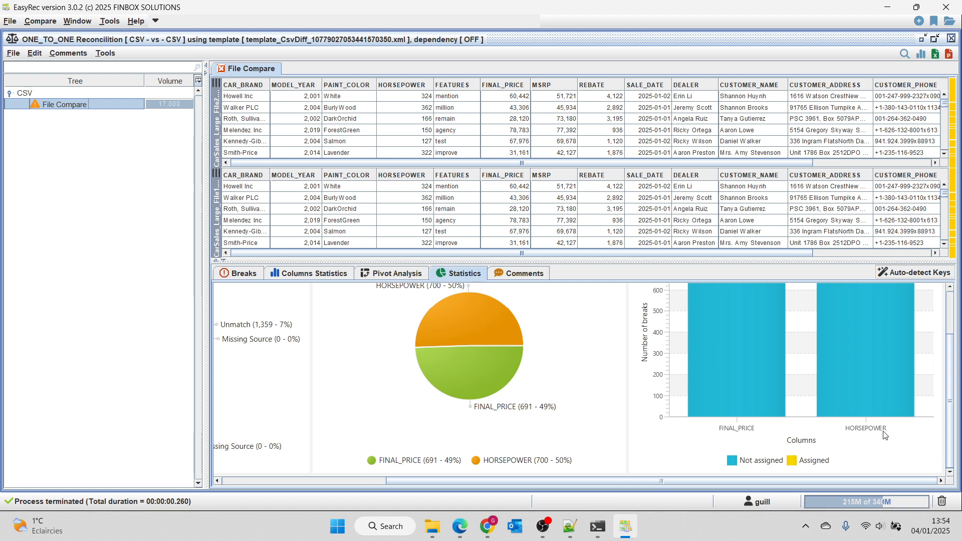
Step: Filter the breaks list by title to HORSEPOWER only and display the pivot analysis of the breaks
click(249, 275)
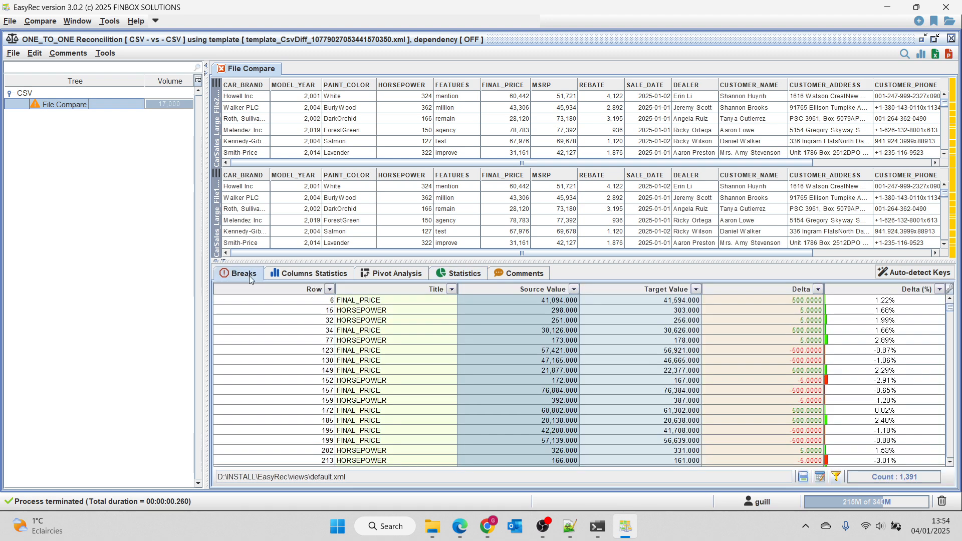
scroll(495, 326, down, 5)
scroll(495, 329, up, 5)
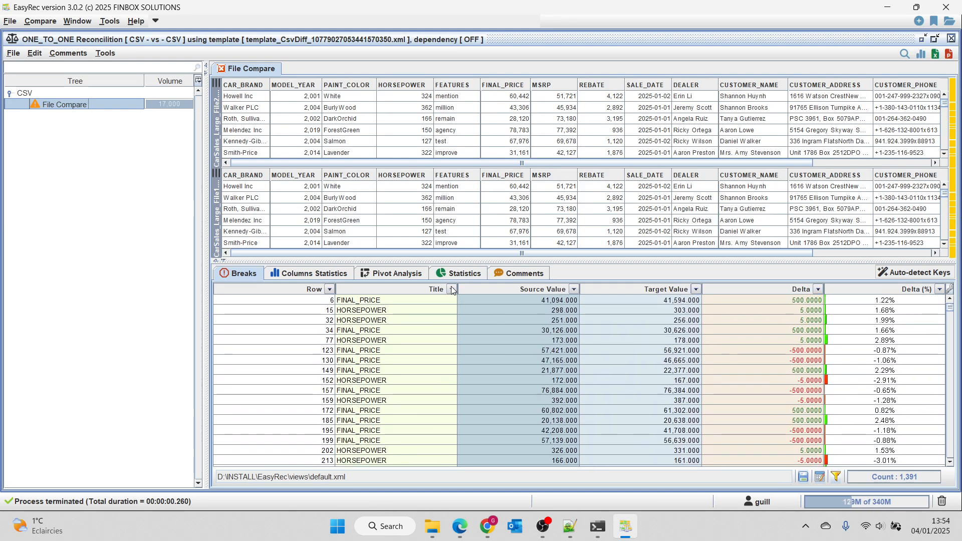
click(452, 290)
click(415, 373)
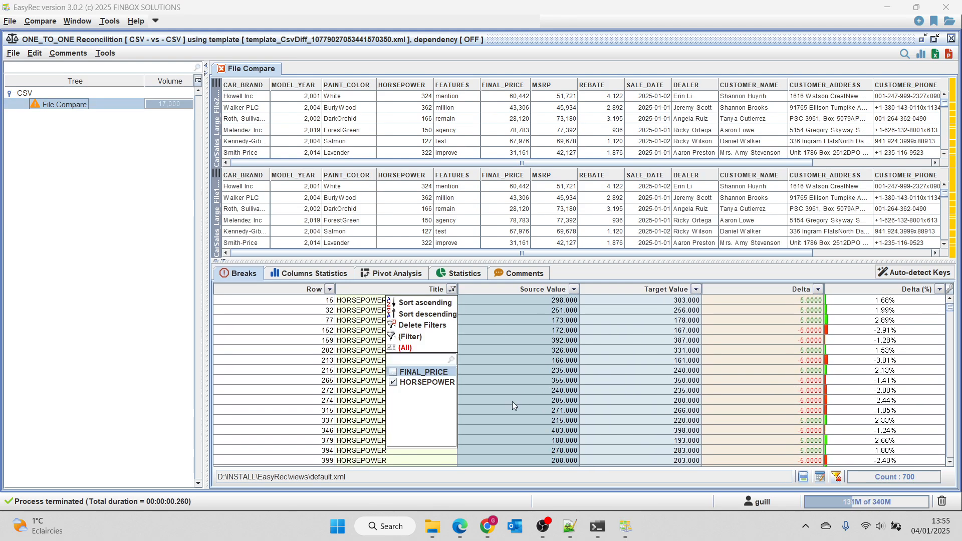
click(660, 381)
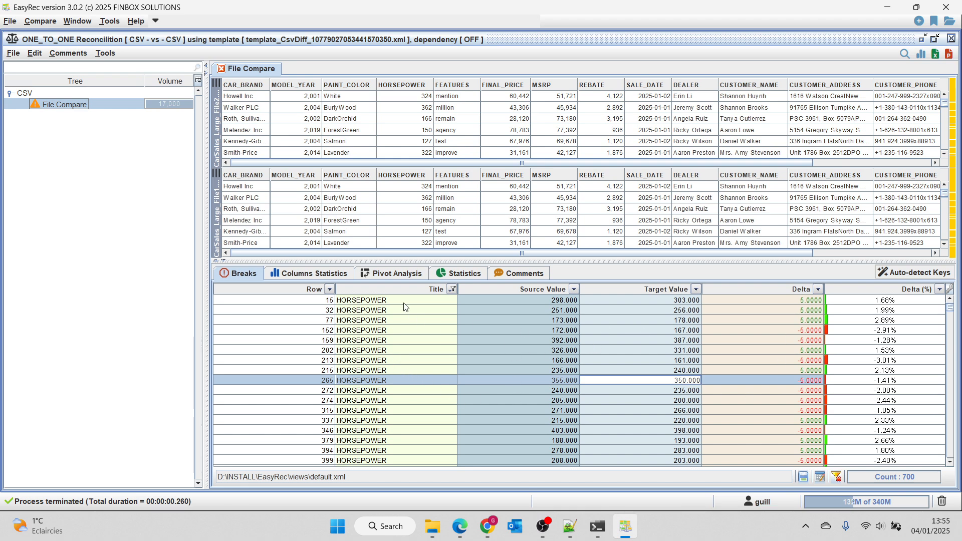
click(400, 274)
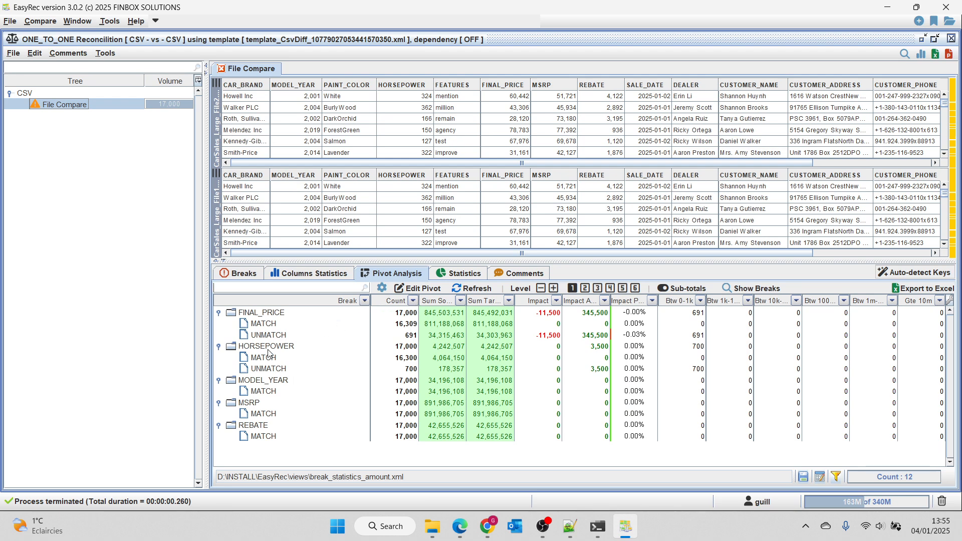
click(609, 122)
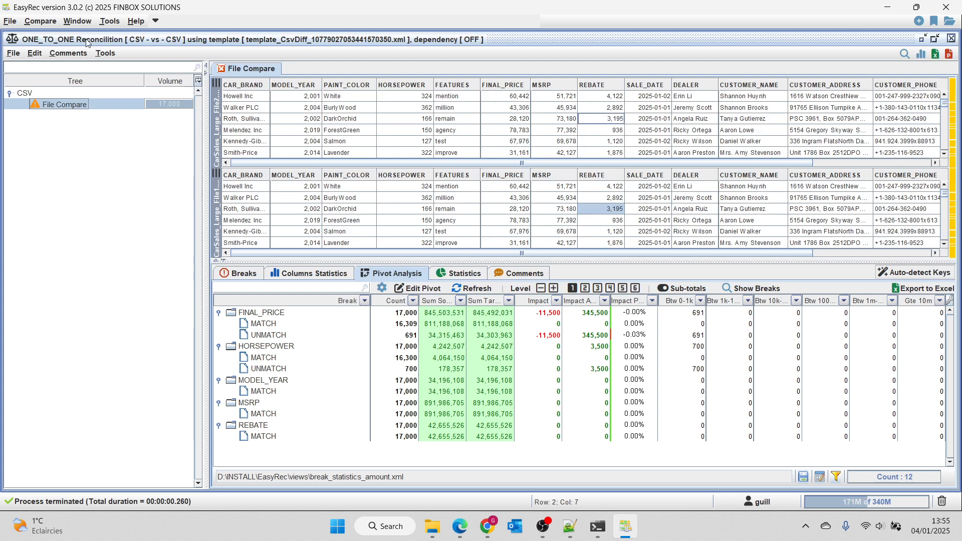
Step: Generate a custom Excel report for the File Compare template under its default name and open it in Excel
click(18, 53)
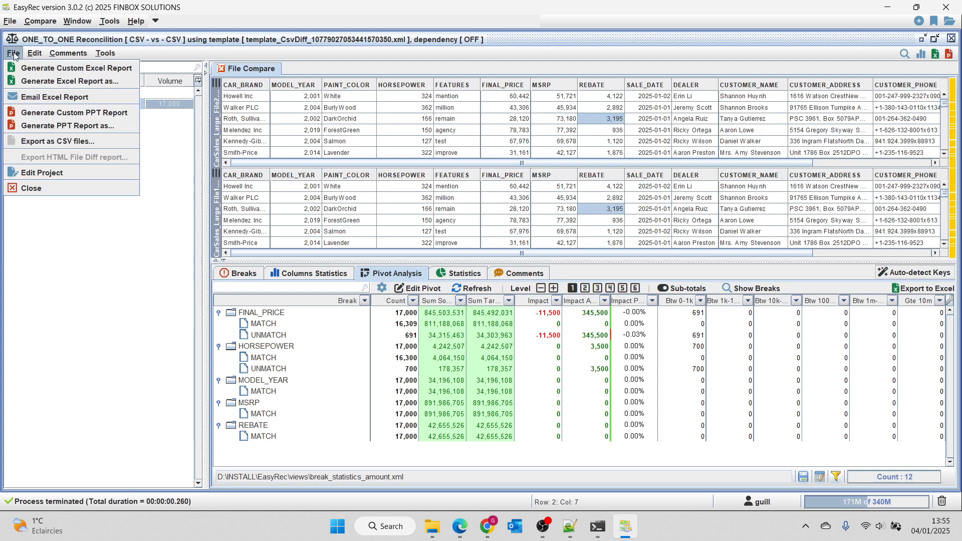
click(37, 68)
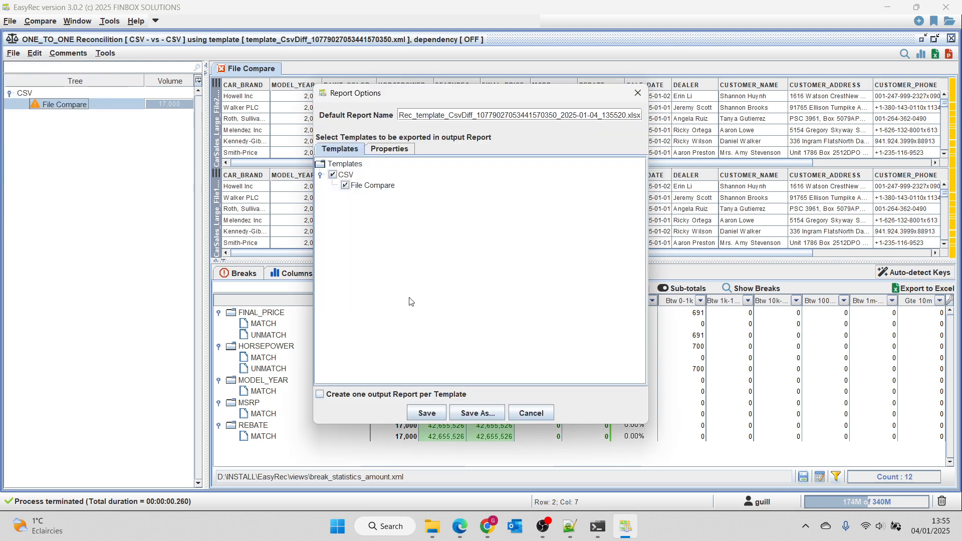
click(434, 415)
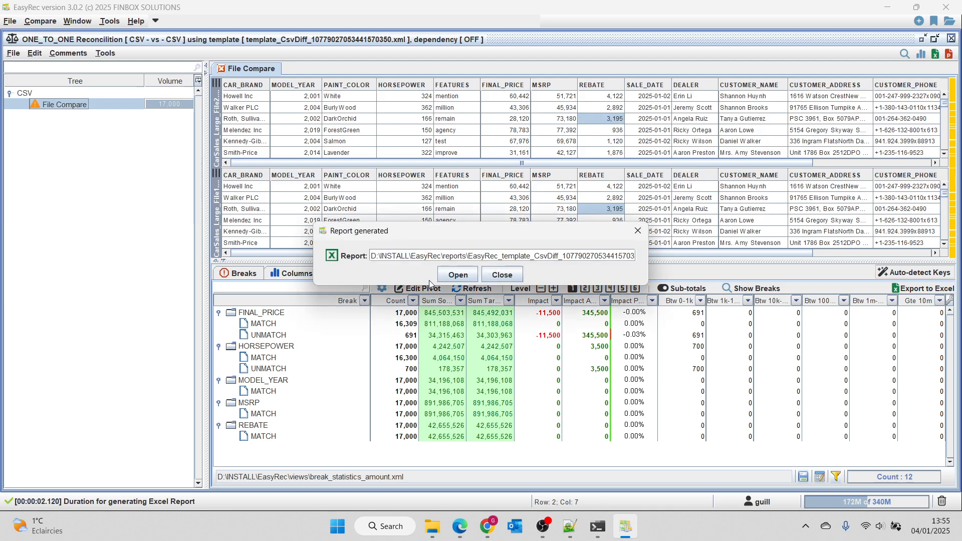
click(458, 275)
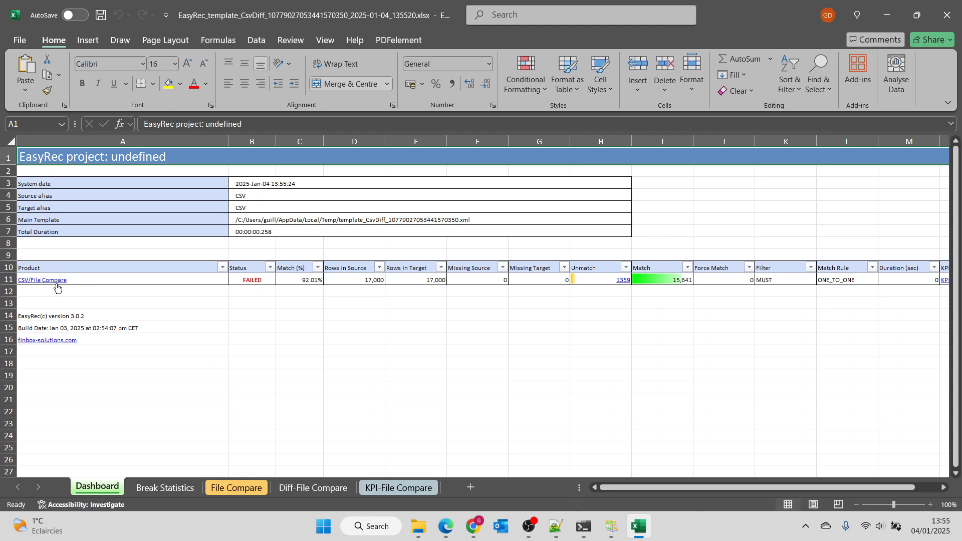
Step: Filter the BREAK column of the report's File Compare sheet to UNMATCH rows only
click(57, 284)
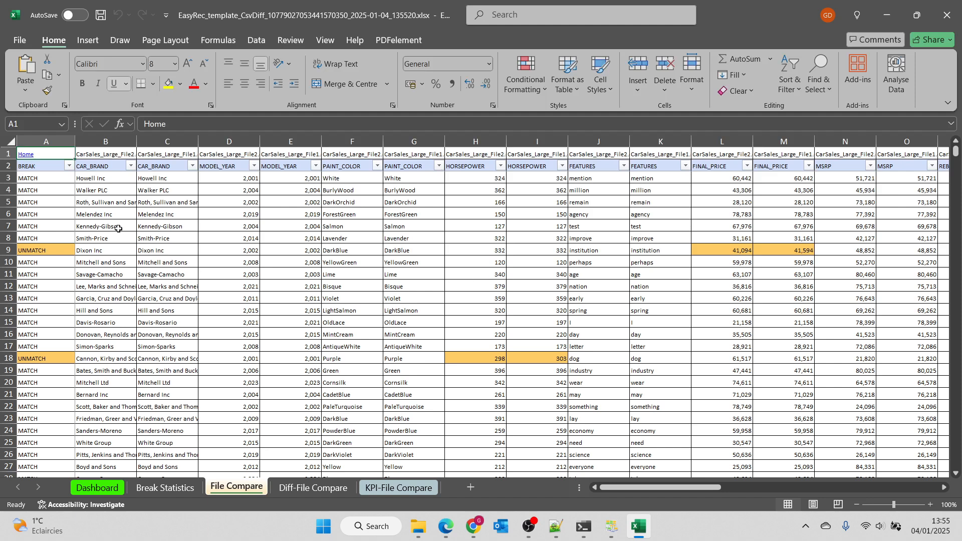
click(69, 166)
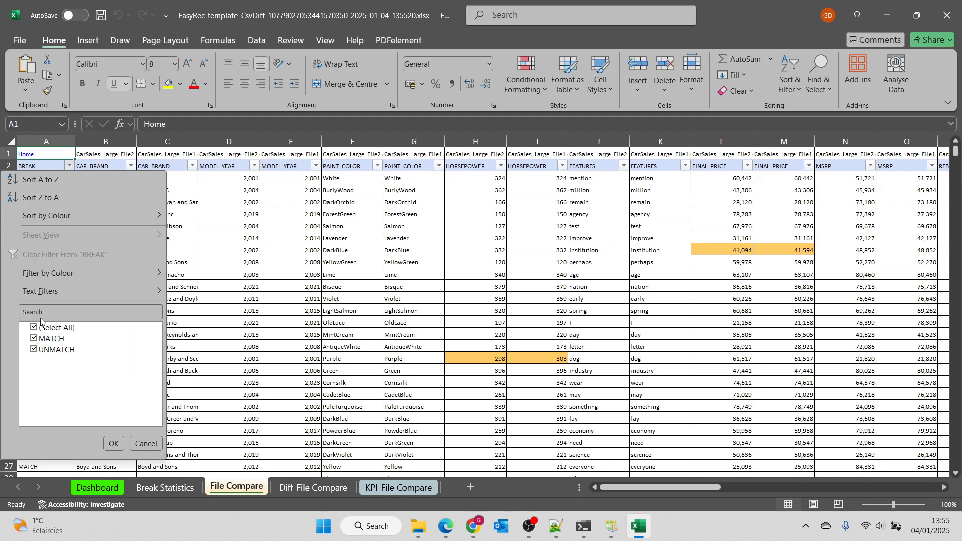
click(52, 341)
click(114, 443)
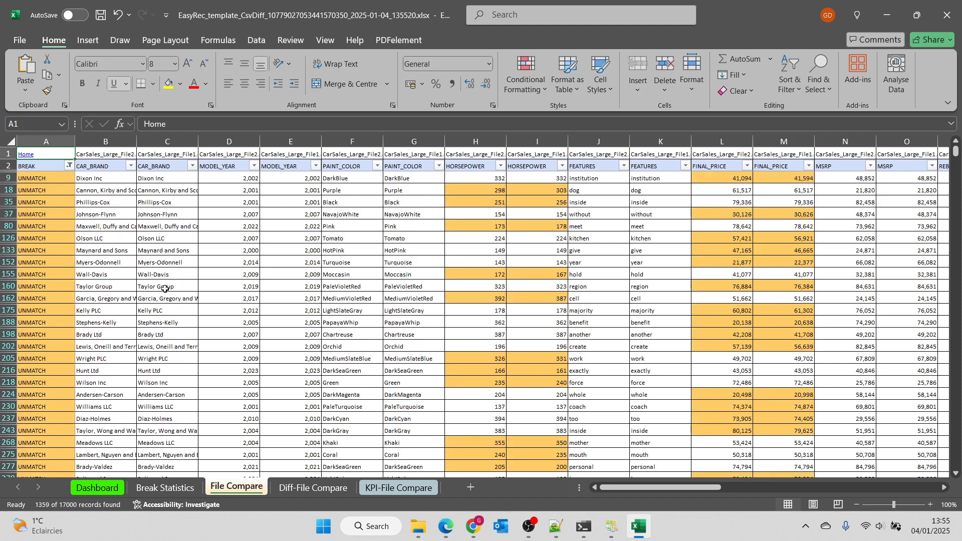